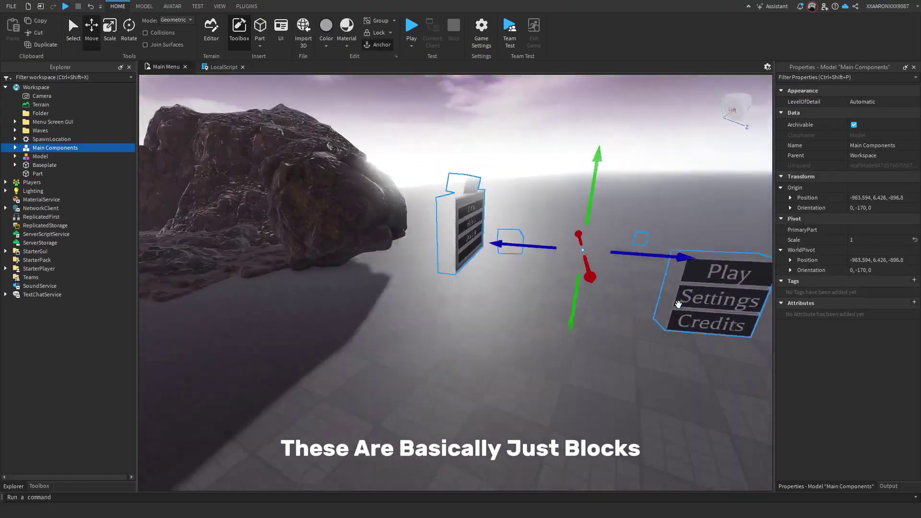
{"action": "scroll", "coordinate": [675, 305], "scroll_direction": "down", "scroll_amount": 5}
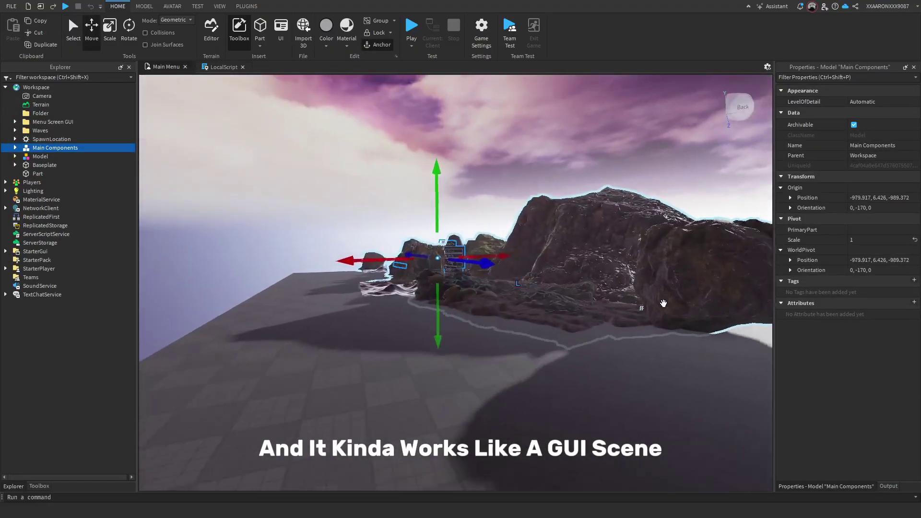
{"action": "right_click_drag", "start_coordinate": [664, 303], "coordinate": [663, 303]}
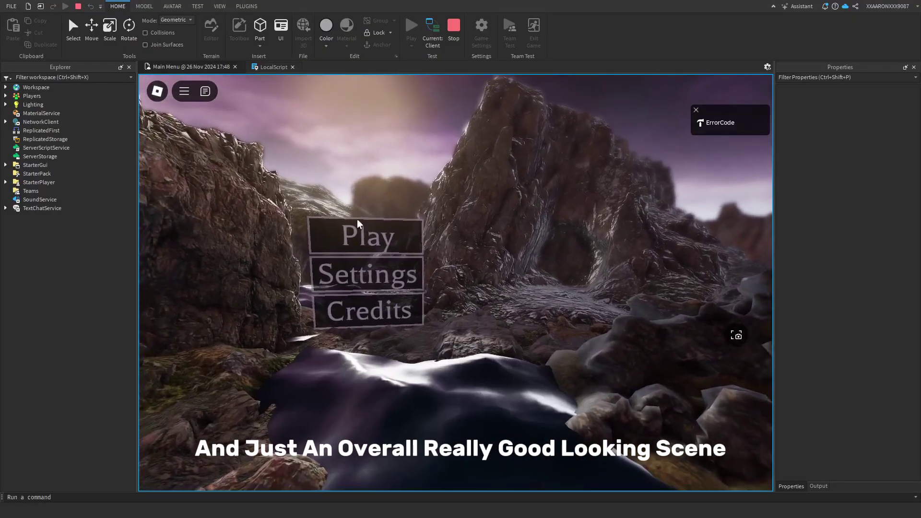
Test the running menu by visiting the Settings and Credits pages, returning from each with Back, and stop the playtest
{"action": "left_click", "coordinate": [366, 266]}
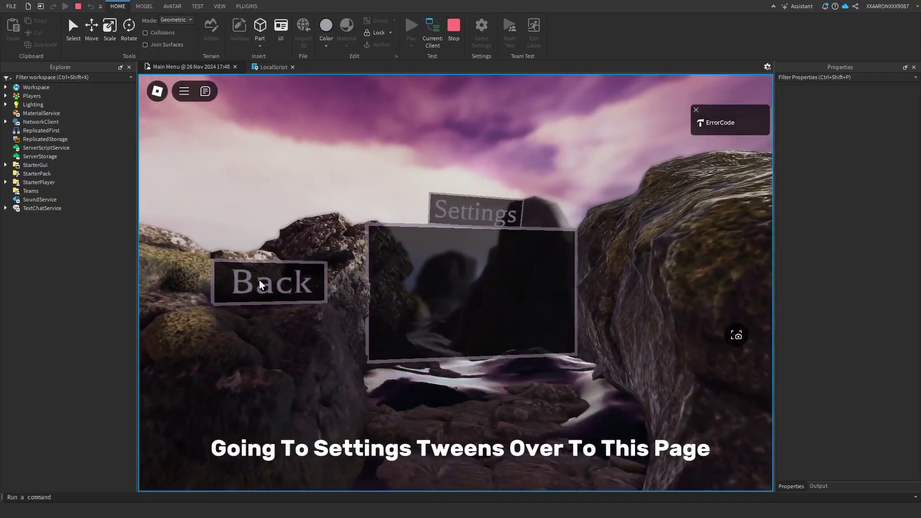
{"action": "left_click", "coordinate": [261, 281]}
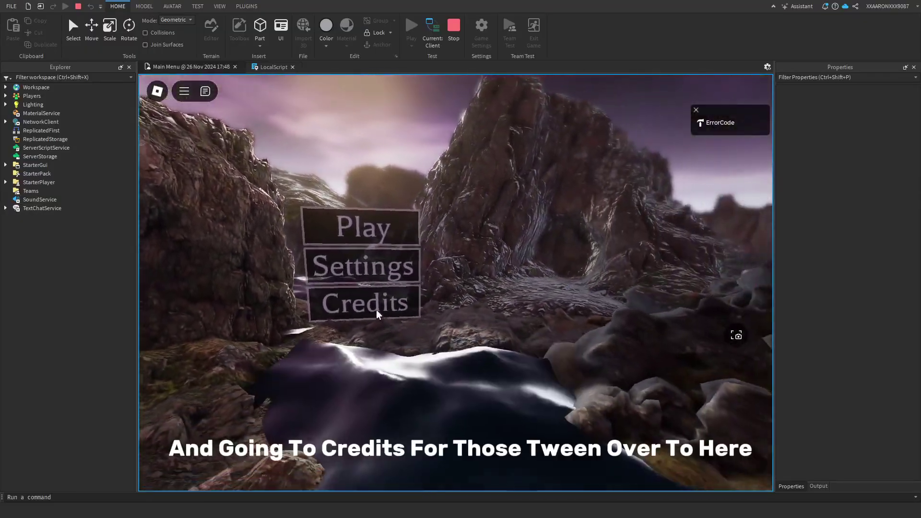
{"action": "left_click", "coordinate": [377, 310]}
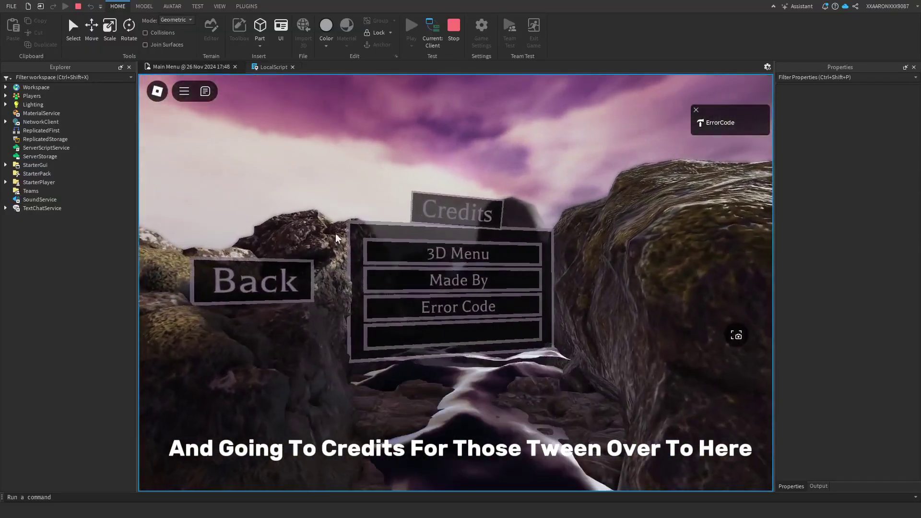
{"action": "left_click", "coordinate": [287, 284]}
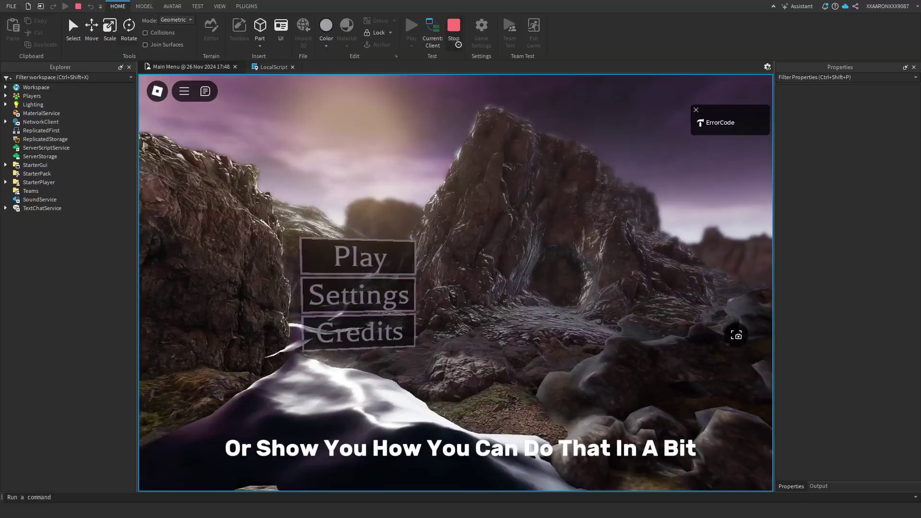
{"action": "left_click", "coordinate": [458, 44]}
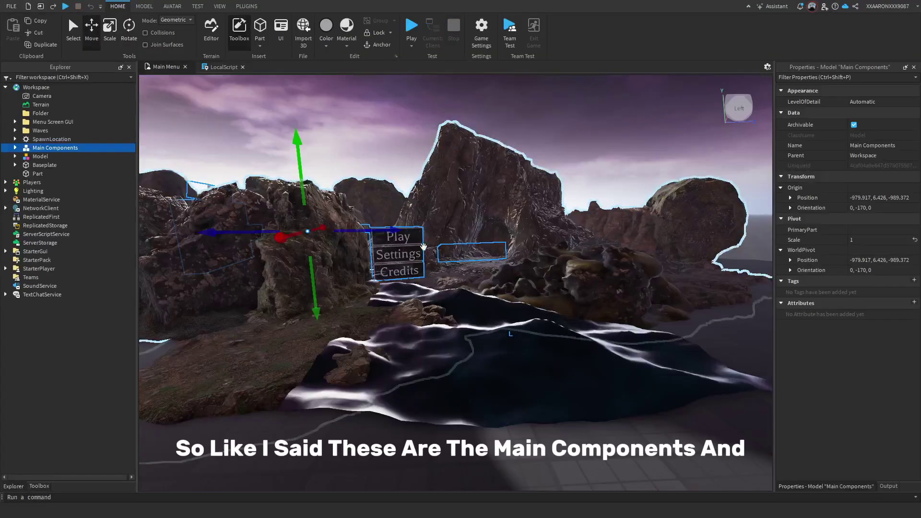
Move the Main Components model out of the rock scenery onto the open baseplate along its blue axis
{"action": "left_click_drag", "start_coordinate": [399, 231], "coordinate": [615, 287]}
{"action": "key", "text": "d"}
{"action": "right_click_drag", "start_coordinate": [615, 286], "coordinate": [615, 286]}
{"action": "key", "text": "w"}
{"action": "left_click", "coordinate": [419, 469]}
{"action": "right_click_drag", "start_coordinate": [419, 468], "coordinate": [419, 468]}
Inspect the Play and Credits button parts, checking their transparency, collision and anchoring properties
{"action": "left_click", "coordinate": [431, 257], "text": "alt"}
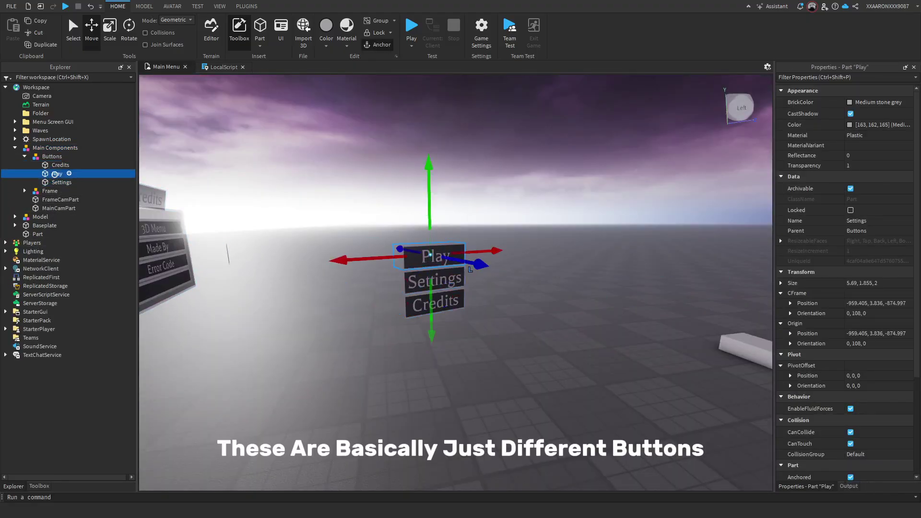
{"action": "left_click", "coordinate": [54, 174]}
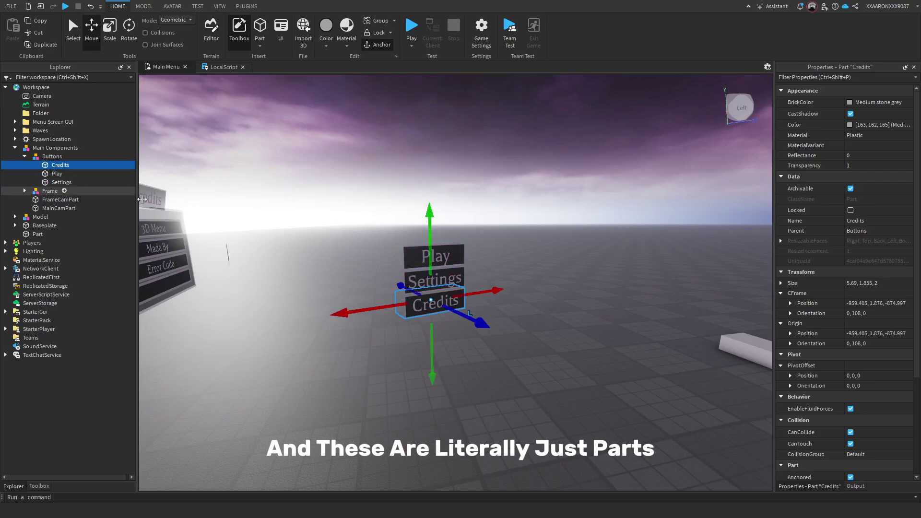
{"action": "right_click_drag", "start_coordinate": [467, 260], "coordinate": [467, 260]}
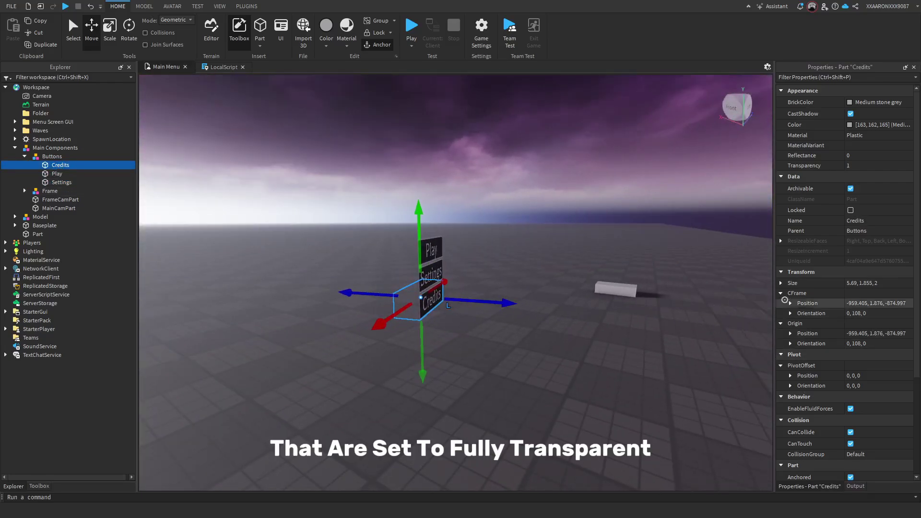
{"action": "scroll", "coordinate": [854, 413], "scroll_direction": "down", "scroll_amount": 2}
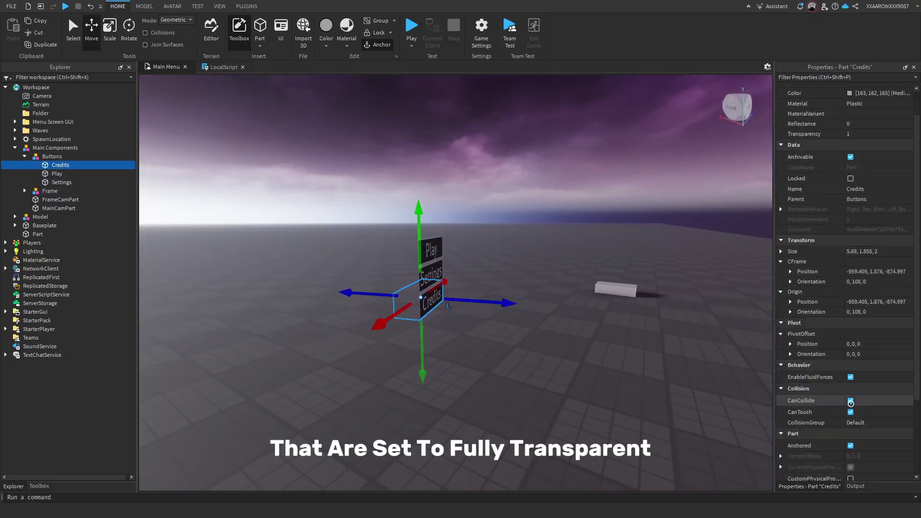
{"action": "scroll", "coordinate": [859, 435], "scroll_direction": "down", "scroll_amount": 2}
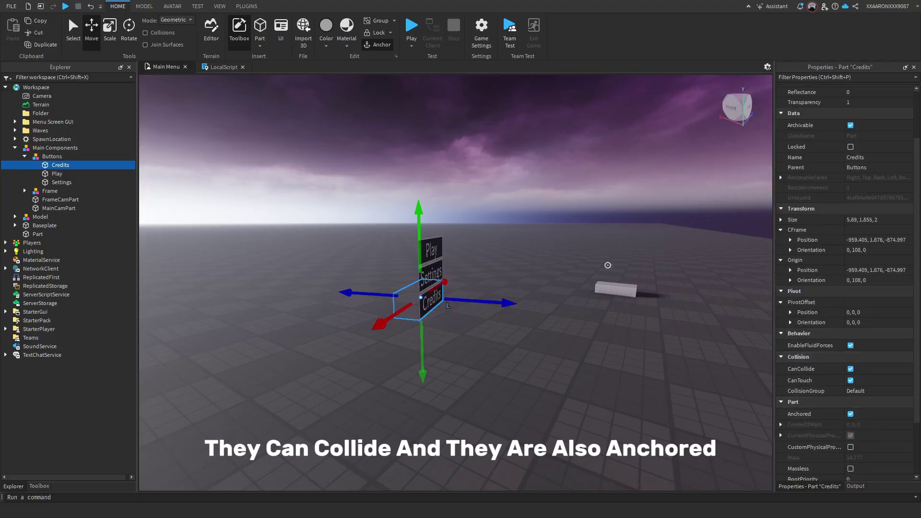
Examine the Play, Settings and Credits button blocks and the separate Credits frame with its Back block
{"action": "key", "text": "w"}
{"action": "right_click_drag", "start_coordinate": [487, 212], "coordinate": [485, 212]}
{"action": "key", "text": "s"}
{"action": "key", "text": "f"}
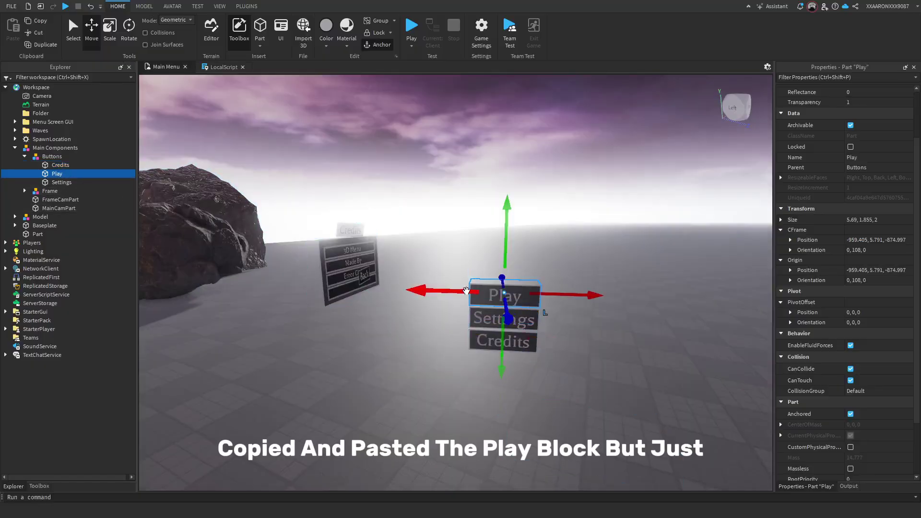
{"action": "key", "text": "w"}
{"action": "right_click_drag", "start_coordinate": [466, 291], "coordinate": [467, 292]}
{"action": "key", "text": "d"}
{"action": "key", "text": "s"}
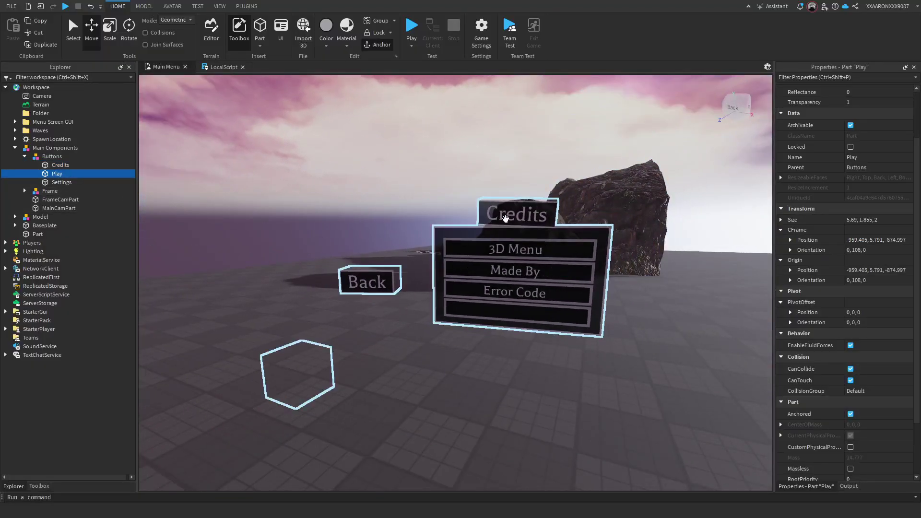
{"action": "right_click_drag", "start_coordinate": [505, 219], "coordinate": [504, 217]}
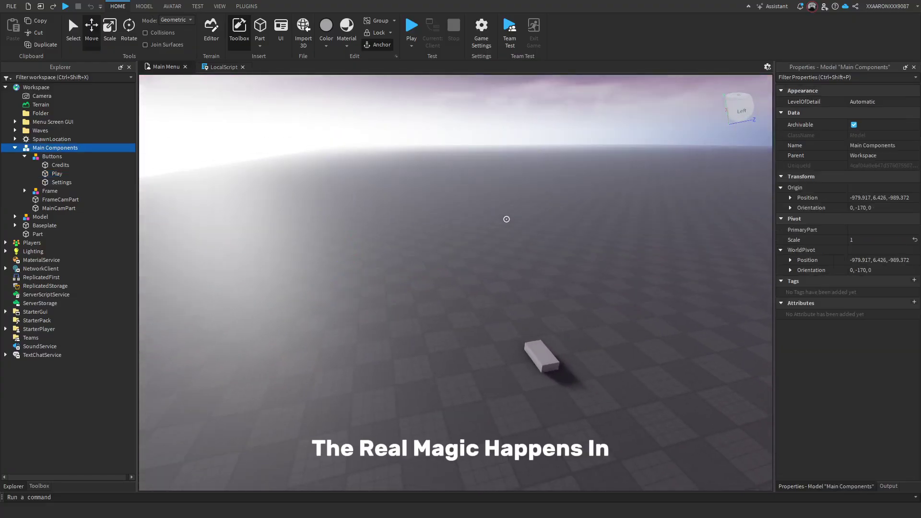
Select FrameCamPart and MainCamPart in turn and focus the view on each to examine the camera positions
{"action": "right_click_drag", "start_coordinate": [506, 218], "coordinate": [505, 219]}
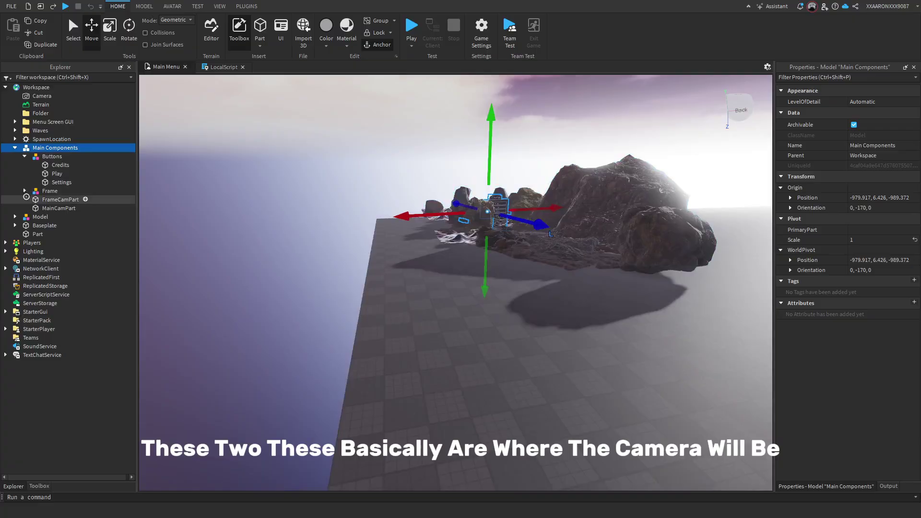
{"action": "left_click", "coordinate": [37, 200]}
{"action": "key", "text": "f"}
{"action": "left_click", "coordinate": [37, 207]}
{"action": "key", "text": "f"}
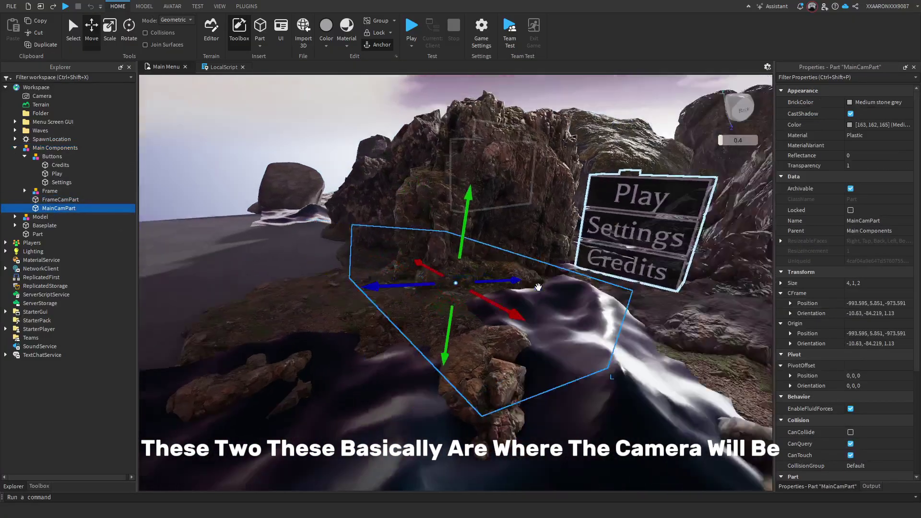
{"action": "right_click_drag", "start_coordinate": [538, 287], "coordinate": [555, 306]}
{"action": "key", "text": "d"}
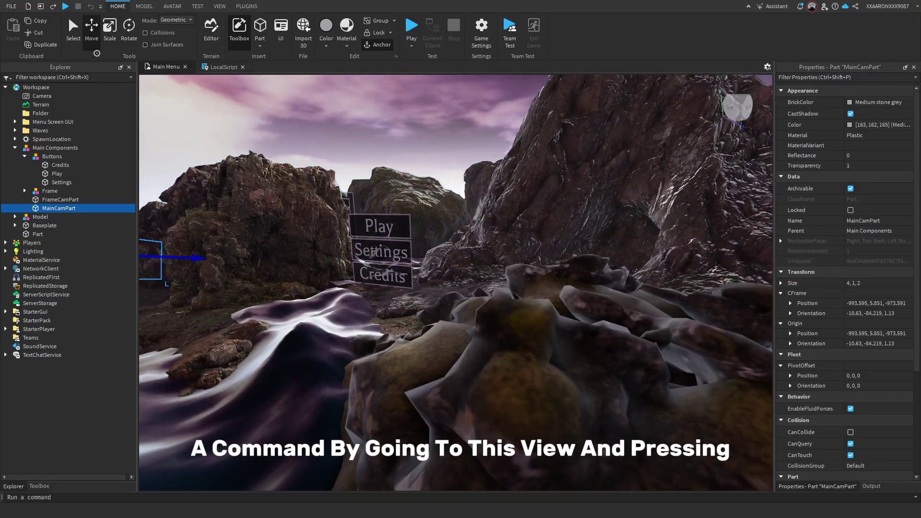
Check the Command Bar display option and frame the viewport on the menu buttons as the MainCamPart camera view
{"action": "left_click", "coordinate": [219, 7]}
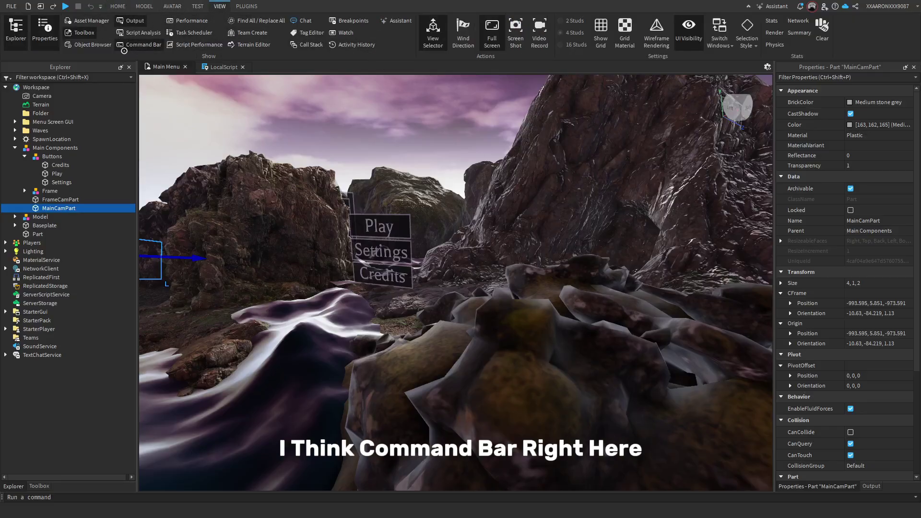
{"action": "left_click", "coordinate": [118, 6]}
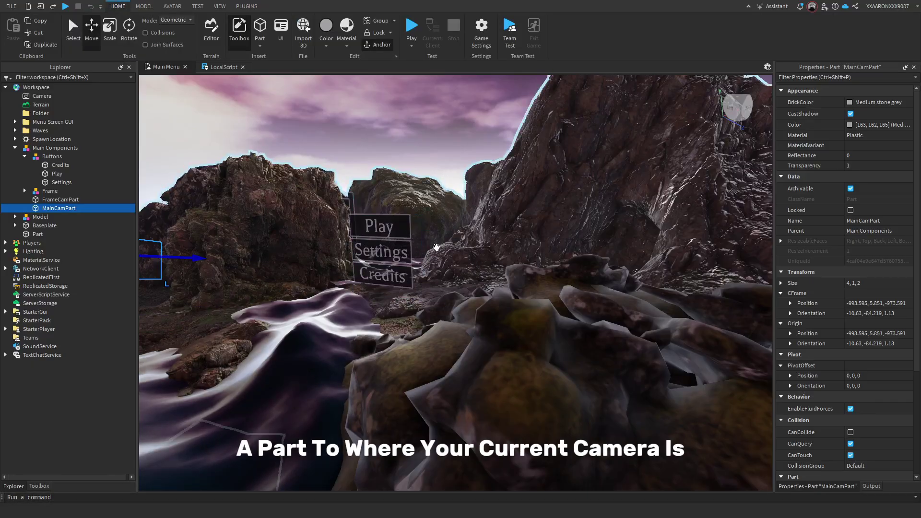
{"action": "key", "text": "f"}
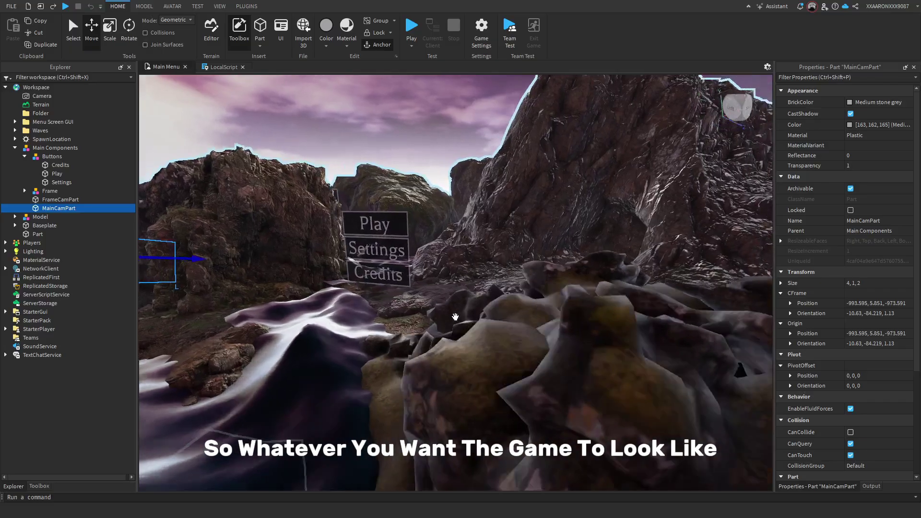
{"action": "key", "text": "w"}
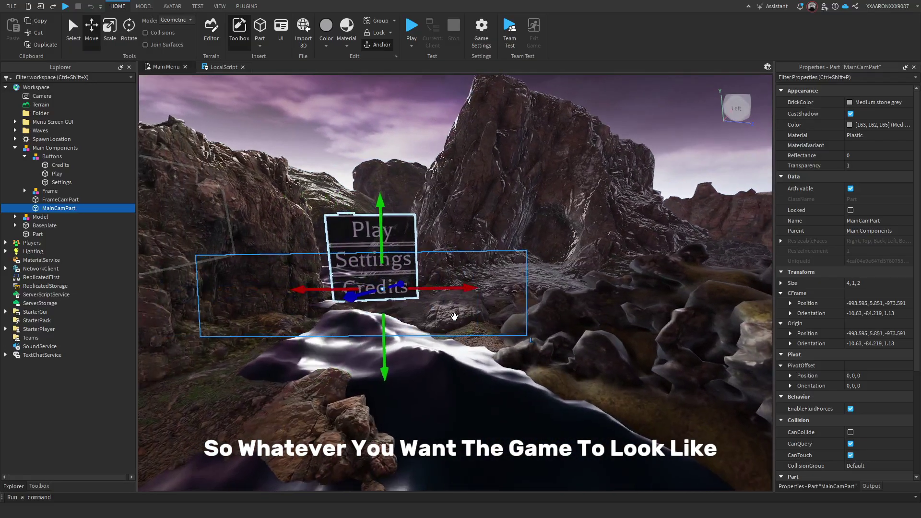
{"action": "right_click_drag", "start_coordinate": [454, 317], "coordinate": [498, 317]}
{"action": "key", "text": "a"}
{"action": "left_click", "coordinate": [566, 159]}
{"action": "right_click_drag", "start_coordinate": [566, 160], "coordinate": [563, 157]}
{"action": "scroll", "coordinate": [565, 158], "scroll_direction": "up", "scroll_amount": 1}
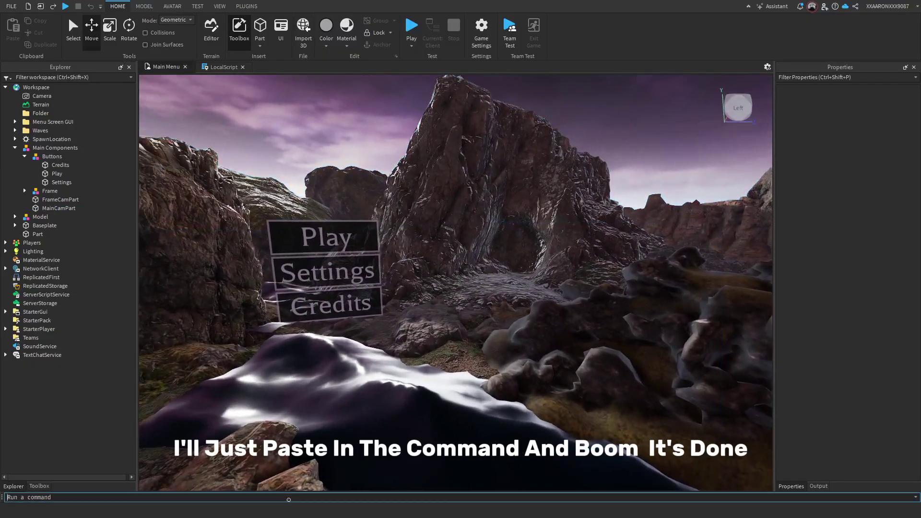
{"action": "right_click_drag", "start_coordinate": [441, 241], "coordinate": [445, 230]}
{"action": "left_click", "coordinate": [51, 208]}
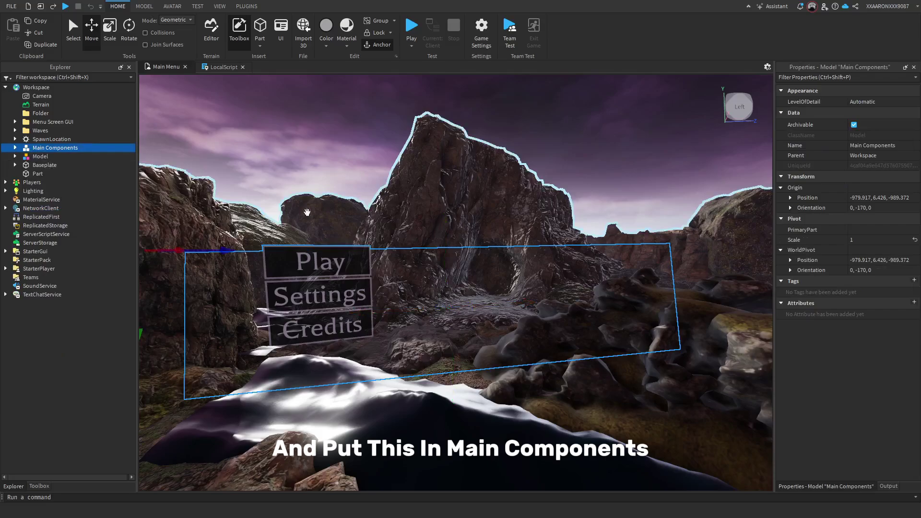
{"action": "right_click_drag", "start_coordinate": [393, 181], "coordinate": [392, 181]}
{"action": "key", "text": "s"}
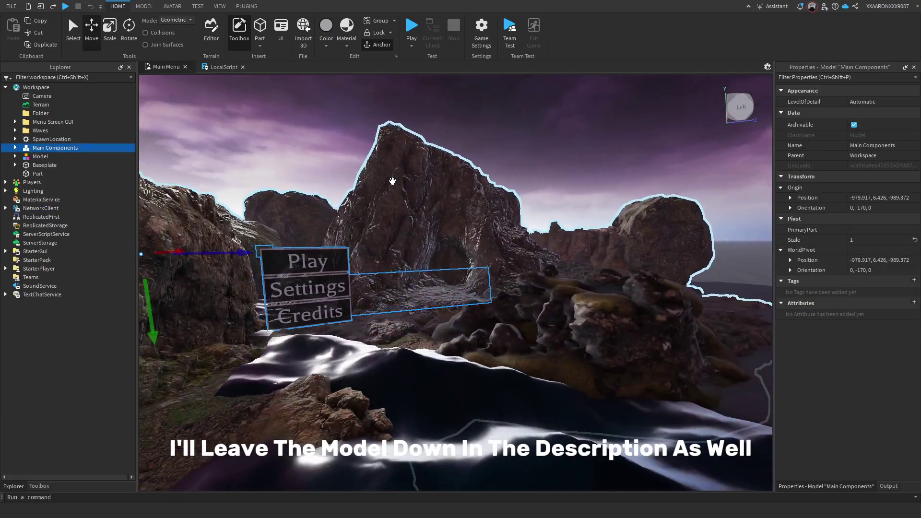
{"action": "left_click", "coordinate": [604, 168]}
{"action": "right_click_drag", "start_coordinate": [604, 181], "coordinate": [605, 181]}
{"action": "key", "text": "w"}
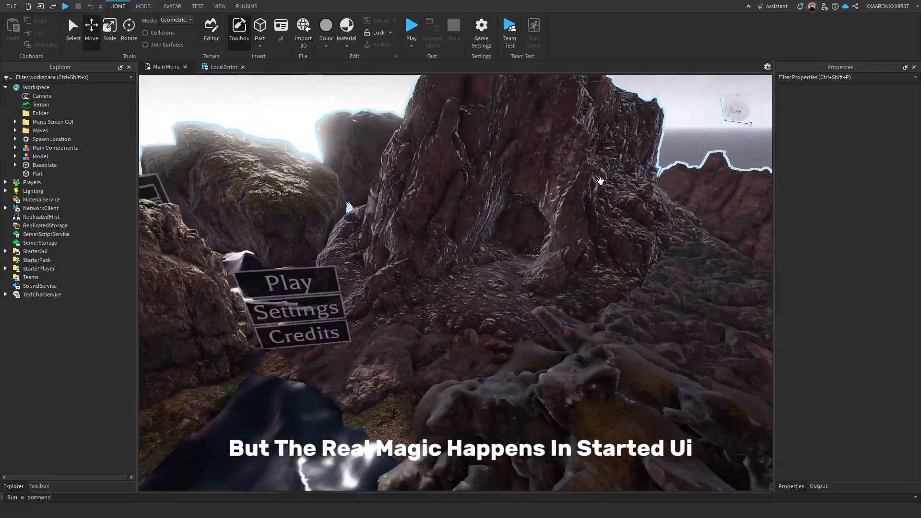
{"action": "key", "text": "d"}
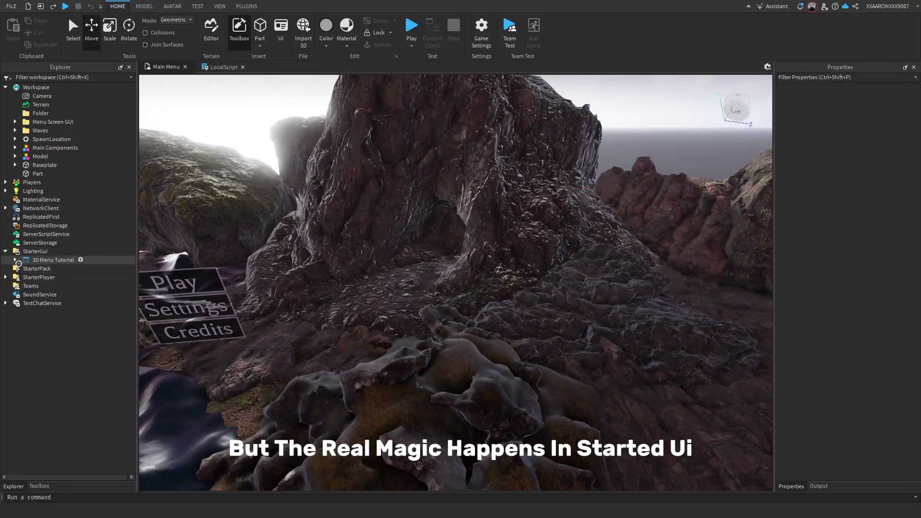
Expand the 3D Menu Tutorial GUI under StarterGui and inspect its BackButtonFrame surface GUI alongside the Credits frame
{"action": "left_click", "coordinate": [15, 260]}
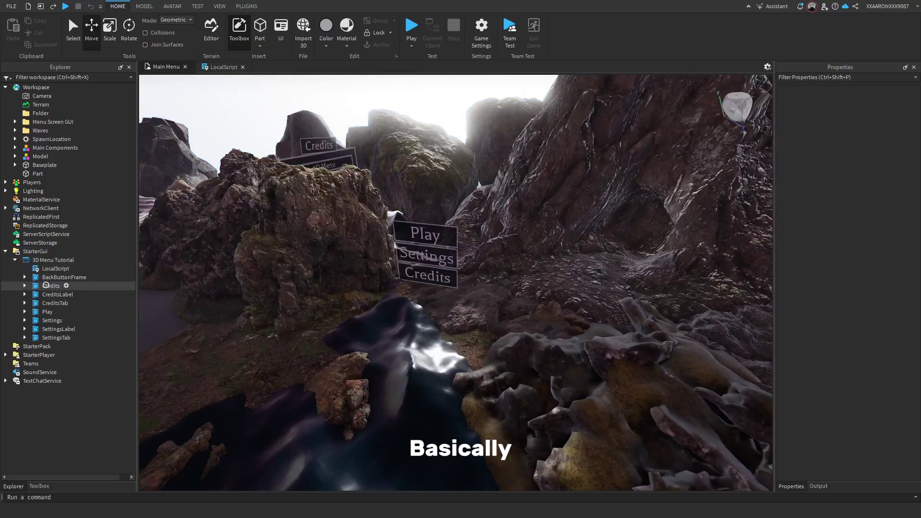
{"action": "left_click", "coordinate": [48, 278]}
{"action": "mouse_move", "coordinate": [473, 237]}
{"action": "right_mouse_down"}
{"action": "mouse_move", "coordinate": [525, 222]}
{"action": "mouse_move", "coordinate": [461, 229]}
{"action": "right_mouse_up"}
{"action": "key", "text": "w"}
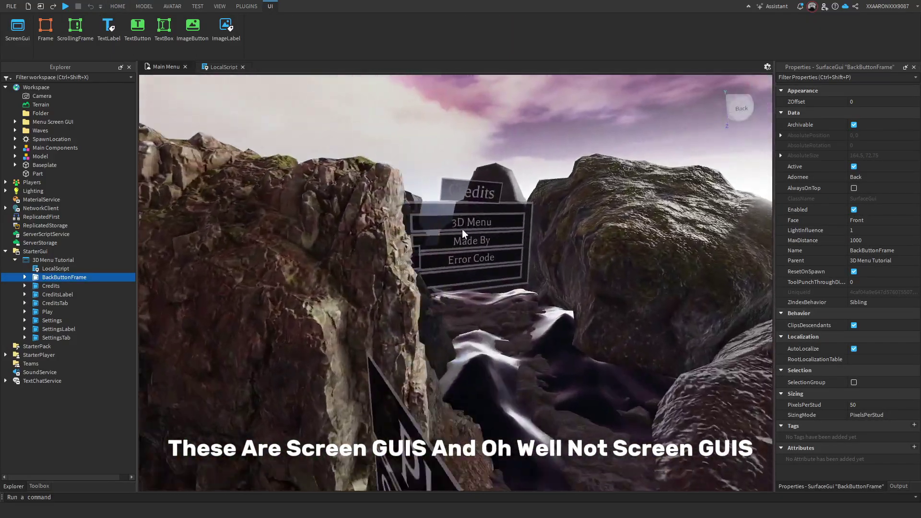
{"action": "key", "text": "w"}
{"action": "key", "text": "d"}
{"action": "key", "text": "s"}
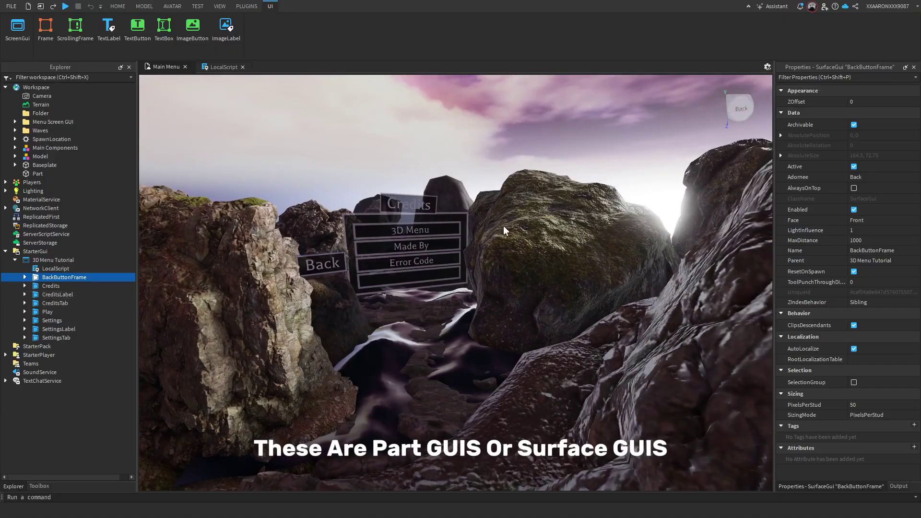
Select the Back block beside the Credits frame and reselect BackButtonFrame to compare it with the Adornee property
{"action": "right_click_drag", "start_coordinate": [504, 226], "coordinate": [503, 226]}
{"action": "key", "text": "a"}
{"action": "key", "text": "w"}
{"action": "key", "text": "a"}
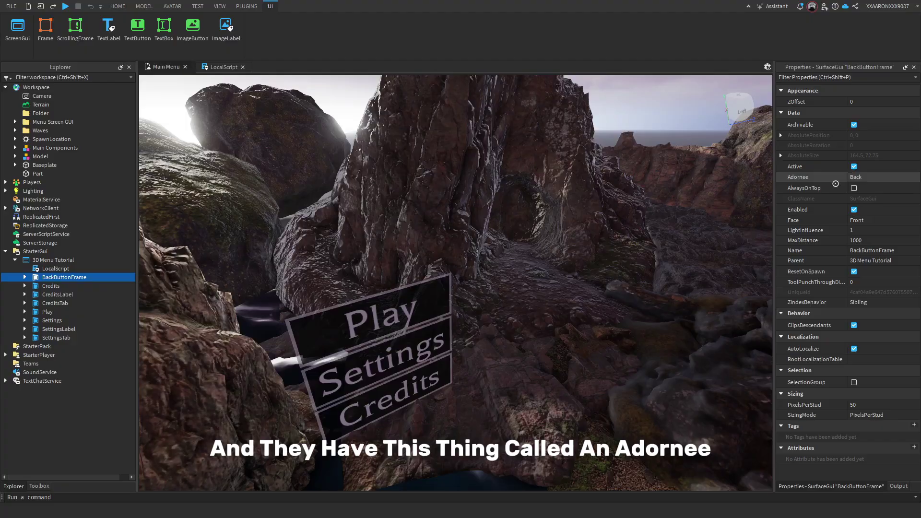
{"action": "key", "text": "d"}
{"action": "right_click_drag", "start_coordinate": [486, 276], "coordinate": [485, 276]}
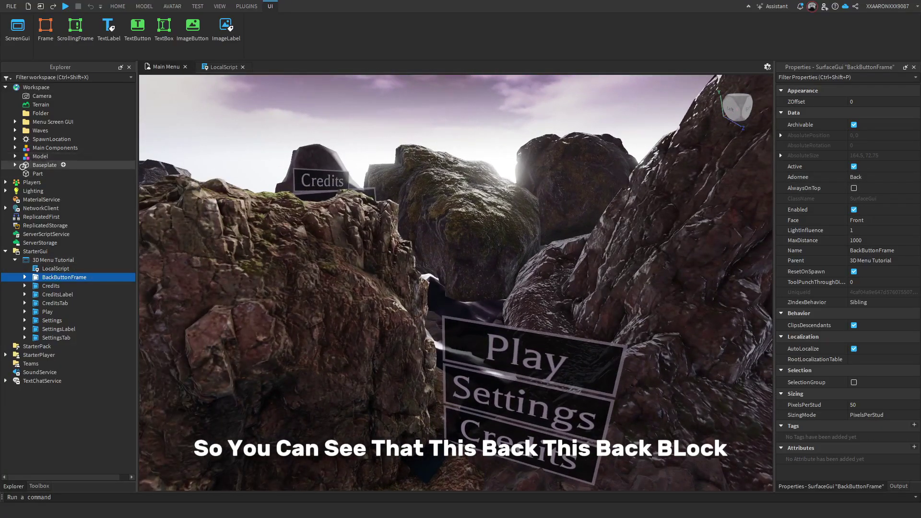
{"action": "key", "text": "w"}
{"action": "right_click_drag", "start_coordinate": [519, 163], "coordinate": [518, 163]}
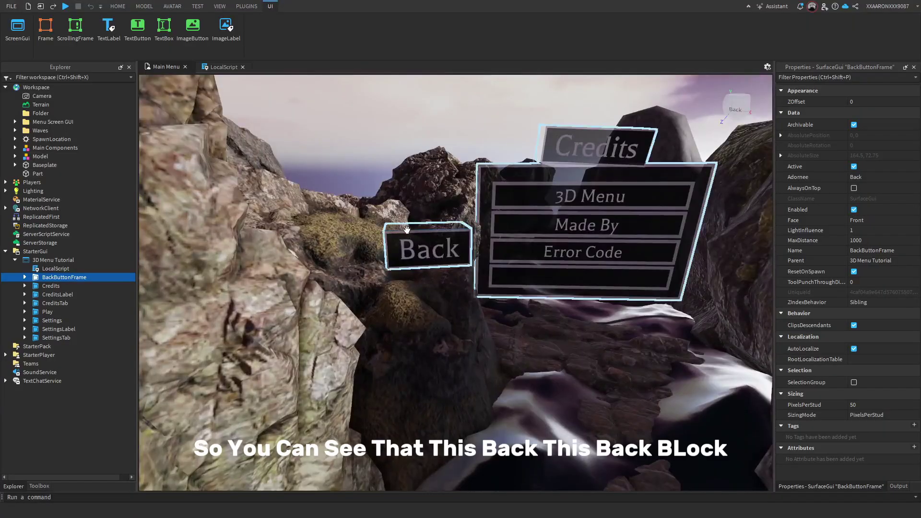
{"action": "left_click", "coordinate": [416, 243]}
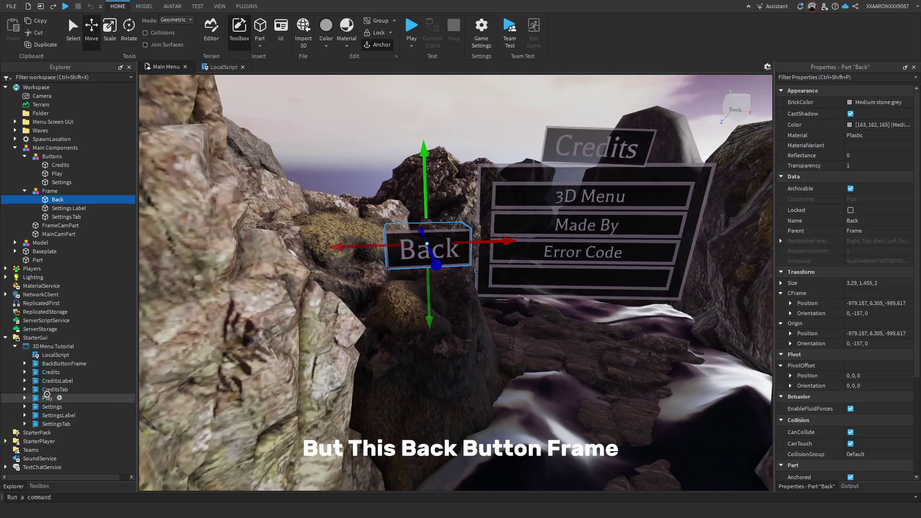
{"action": "left_click", "coordinate": [64, 363]}
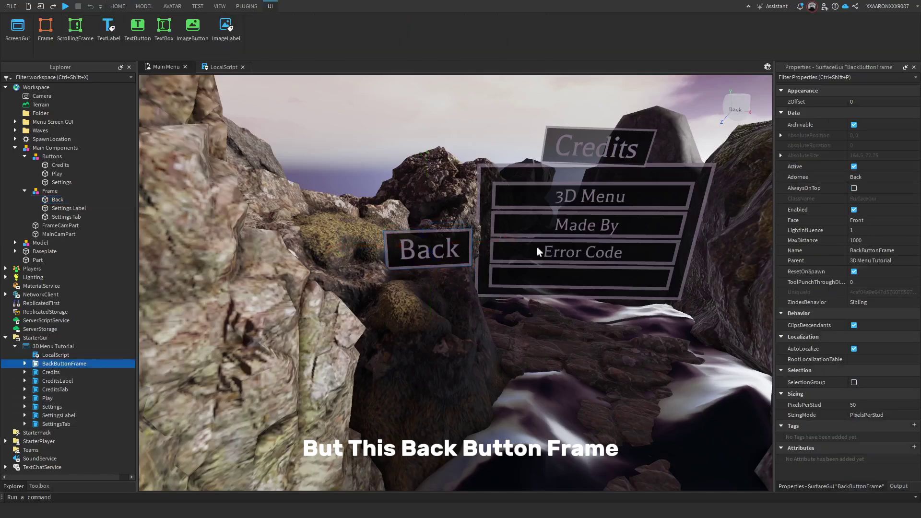
Examine the Back block up close and expand BackButtonFrame to inspect its TextButton
{"action": "right_click_drag", "start_coordinate": [528, 234], "coordinate": [506, 214]}
{"action": "scroll", "coordinate": [528, 234], "scroll_direction": "up", "scroll_amount": 1}
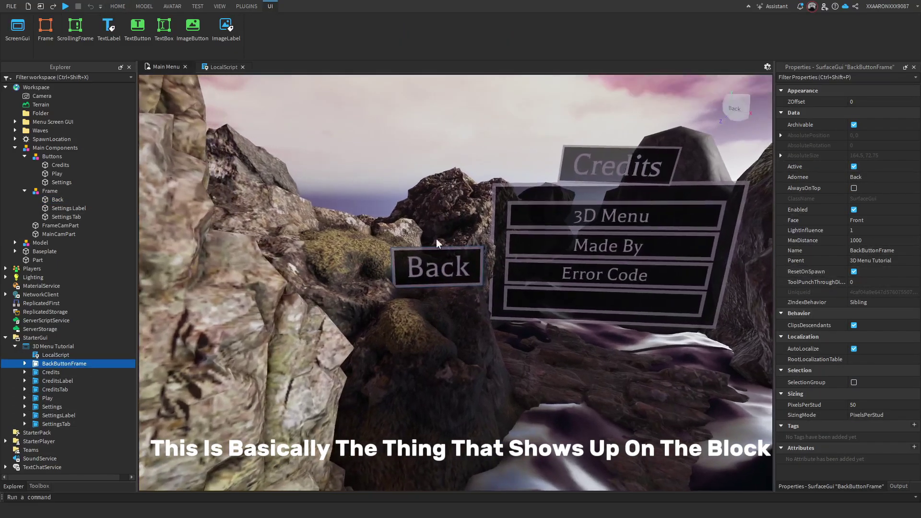
{"action": "right_click_drag", "start_coordinate": [481, 269], "coordinate": [442, 269]}
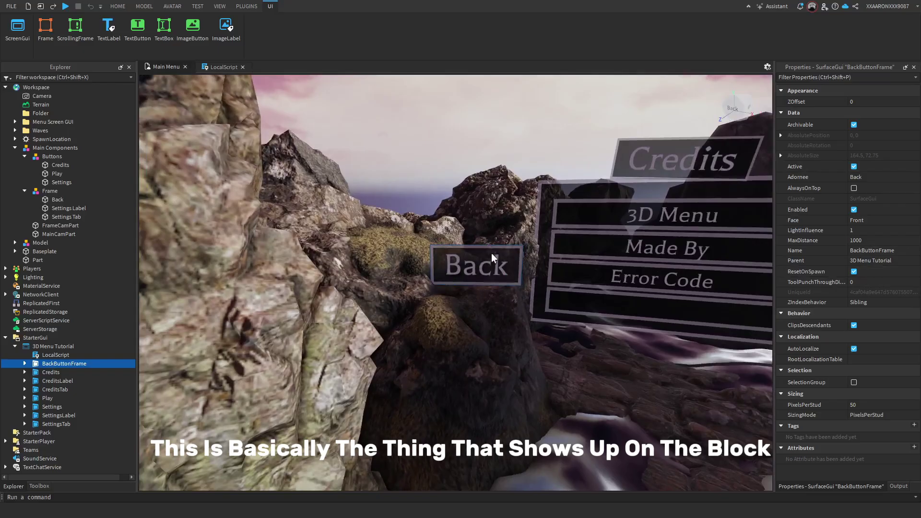
{"action": "scroll", "coordinate": [554, 232], "scroll_direction": "up", "scroll_amount": 1}
{"action": "right_click_drag", "start_coordinate": [554, 231], "coordinate": [442, 276]}
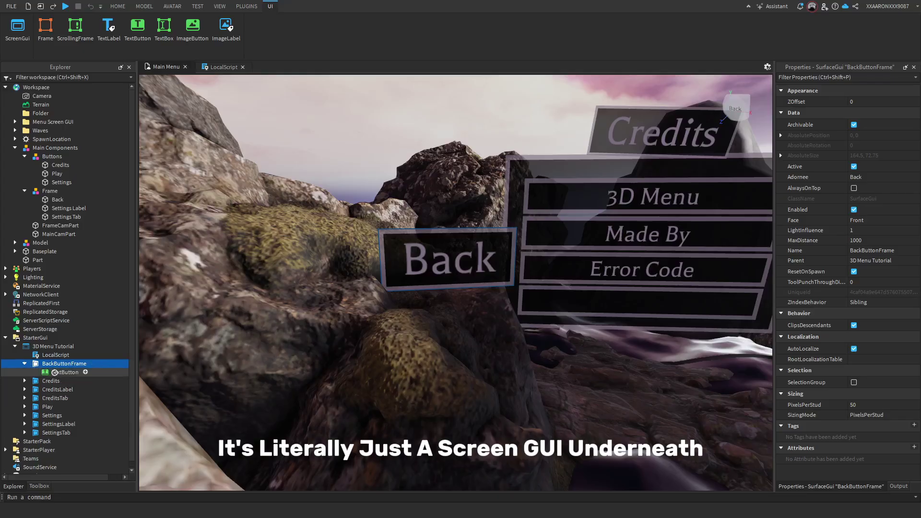
{"action": "scroll", "coordinate": [55, 372], "scroll_direction": "down", "scroll_amount": 1}
Inspect the contents of the Credits and CreditsLabel surface GUIs and view the matching Credits sign
{"action": "left_click", "coordinate": [51, 365]}
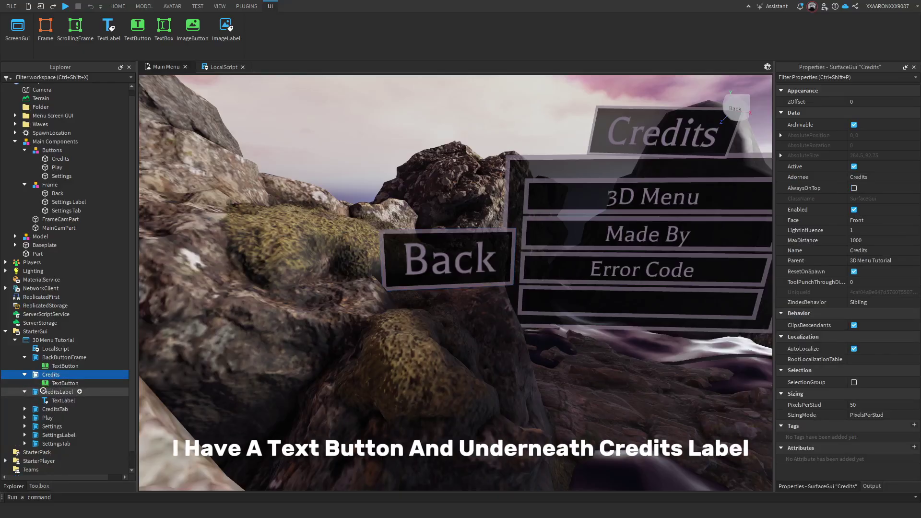
{"action": "scroll", "coordinate": [638, 270], "scroll_direction": "down", "scroll_amount": 3}
{"action": "right_click_drag", "start_coordinate": [638, 272], "coordinate": [638, 269]}
{"action": "scroll", "coordinate": [638, 269], "scroll_direction": "up", "scroll_amount": 5}
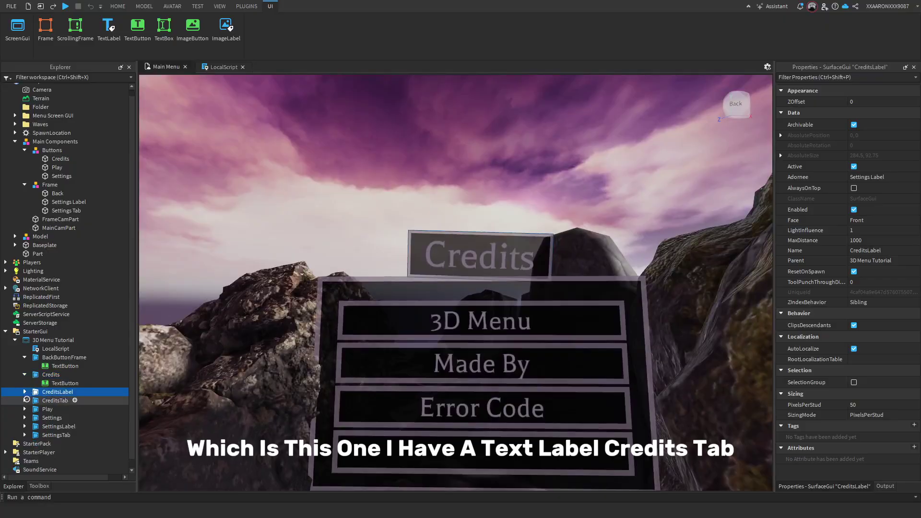
Expand CreditsTab down to its inner Frame, select its four TextLabels and examine the rows on the Credits board
{"action": "left_click", "coordinate": [35, 409]}
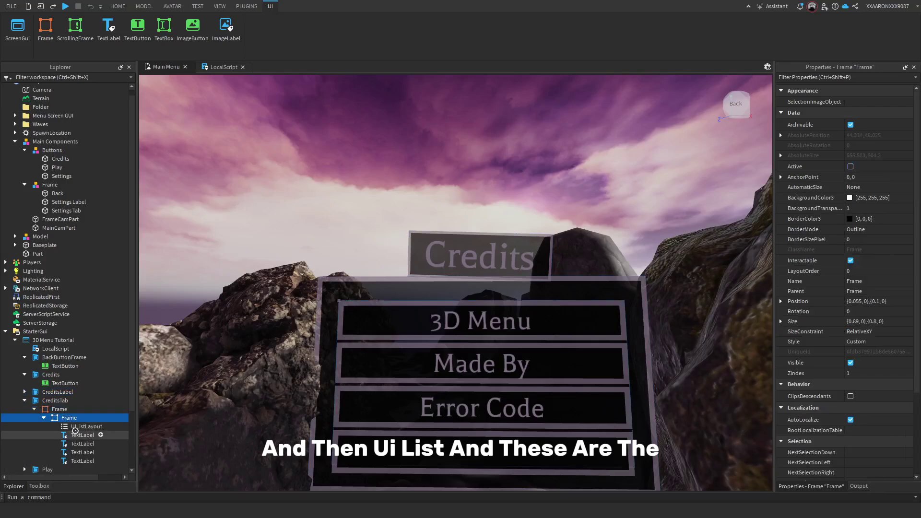
{"action": "left_click", "coordinate": [76, 434]}
{"action": "right_click_drag", "start_coordinate": [515, 295], "coordinate": [501, 337]}
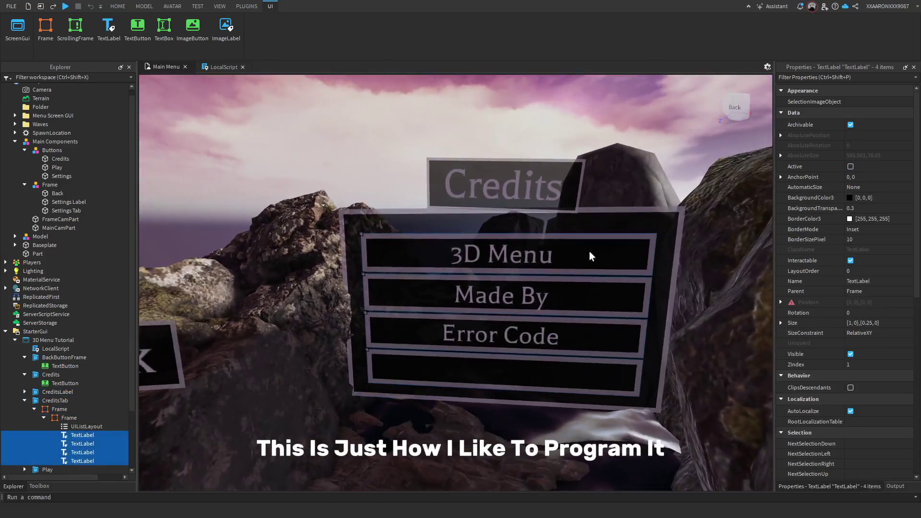
{"action": "right_click_drag", "start_coordinate": [468, 302], "coordinate": [605, 283]}
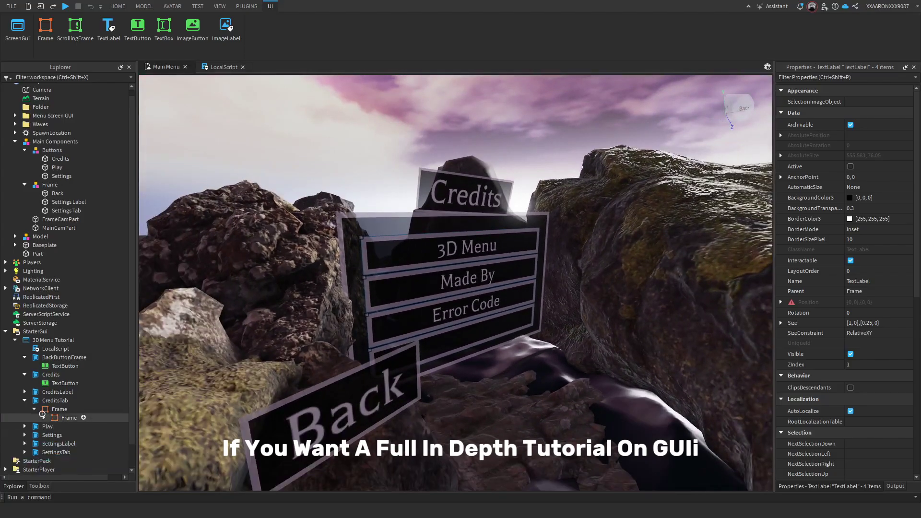
{"action": "right_click_drag", "start_coordinate": [473, 373], "coordinate": [476, 372]}
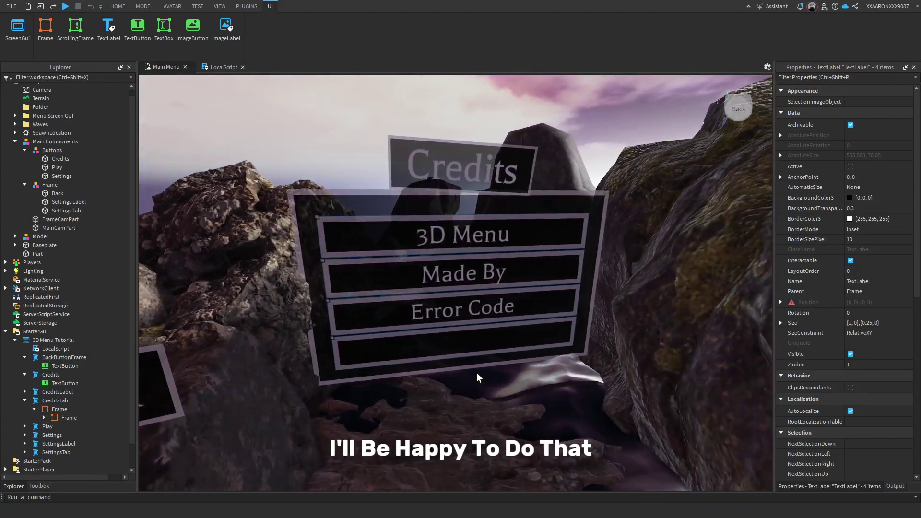
Open the LocalScript of the 3D Menu Tutorial GUI and review the variable declarations at its start
{"action": "double_click", "coordinate": [56, 348]}
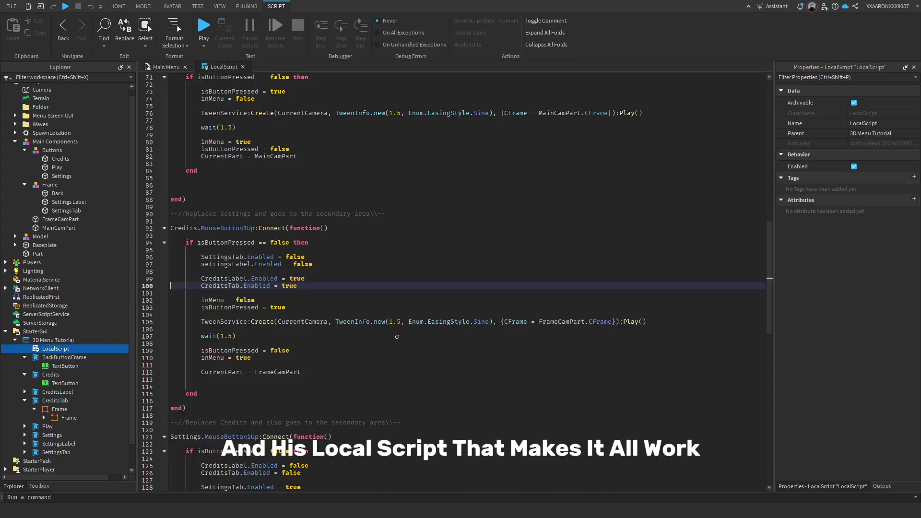
{"action": "scroll", "coordinate": [409, 305], "scroll_direction": "down", "scroll_amount": 10}
{"action": "scroll", "coordinate": [409, 305], "scroll_direction": "up", "scroll_amount": 10}
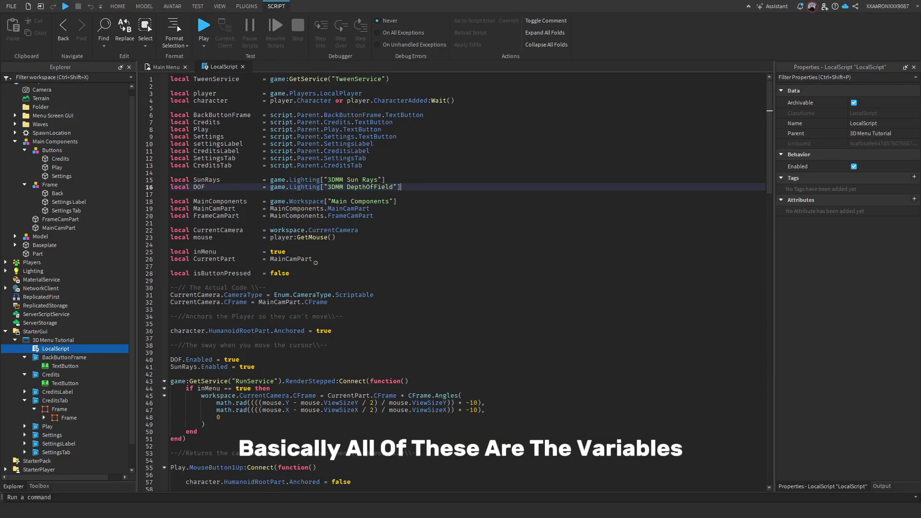
{"action": "scroll", "coordinate": [315, 263], "scroll_direction": "down", "scroll_amount": 1}
Highlight the lines that set the camera's Scriptable type and CFrame, plus the line anchoring the HumanoidRootPart
{"action": "left_click_drag", "start_coordinate": [328, 278], "coordinate": [149, 271]}
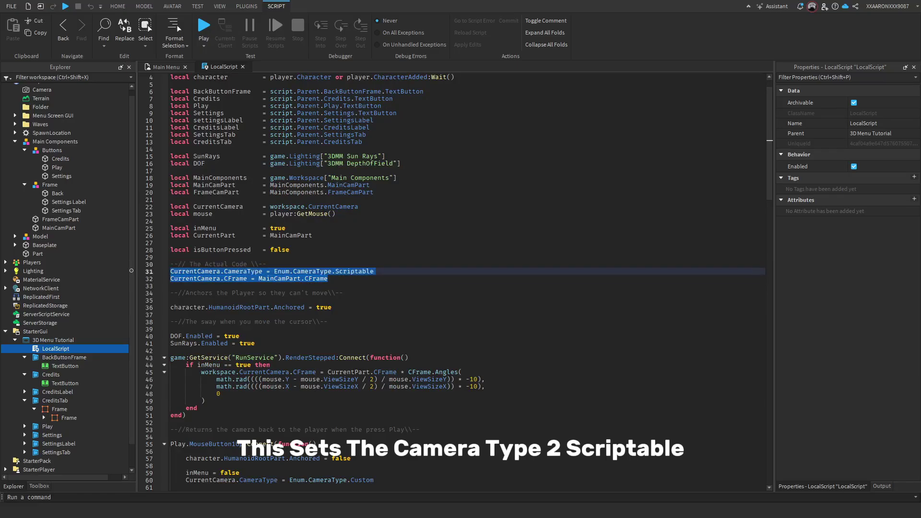
{"action": "double_click", "coordinate": [354, 271]}
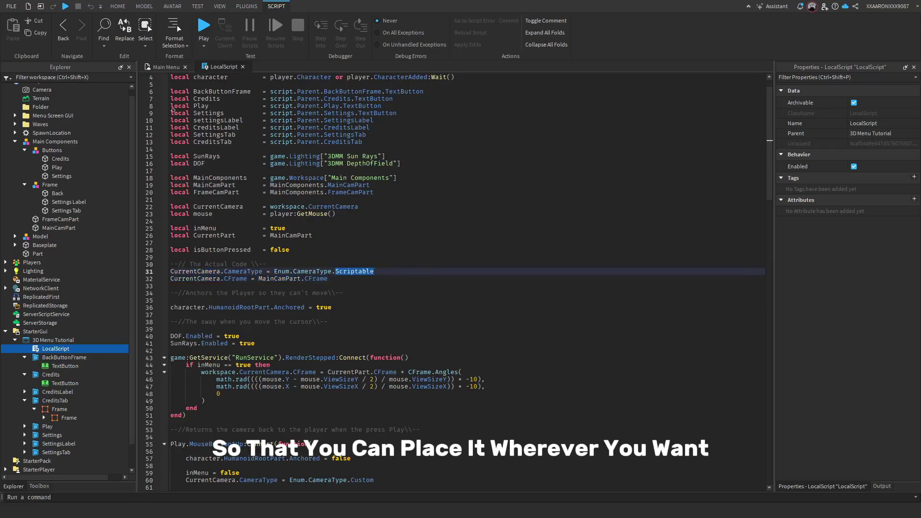
{"action": "double_click", "coordinate": [199, 279]}
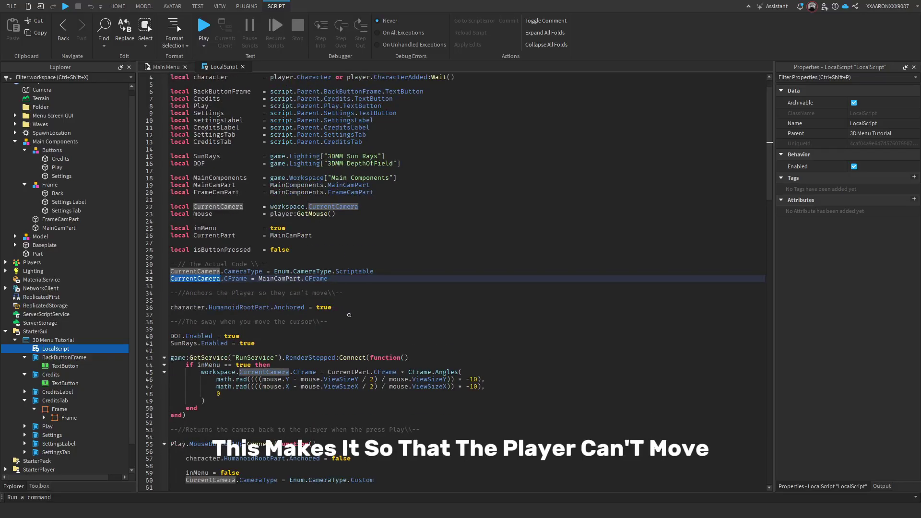
{"action": "left_click_drag", "start_coordinate": [329, 314], "coordinate": [171, 306]}
{"action": "left_click", "coordinate": [378, 288]}
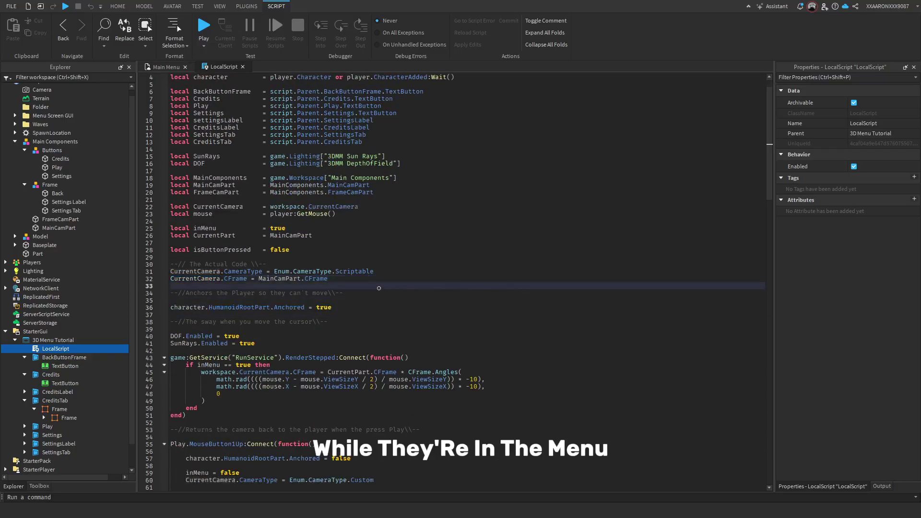
Highlight the DOF and SunRays enabling lines and inspect 3DMM DepthOfField and 3DMM Sun Rays under Lighting
{"action": "scroll", "coordinate": [377, 288], "scroll_direction": "down", "scroll_amount": 3}
{"action": "left_click_drag", "start_coordinate": [257, 278], "coordinate": [171, 264]}
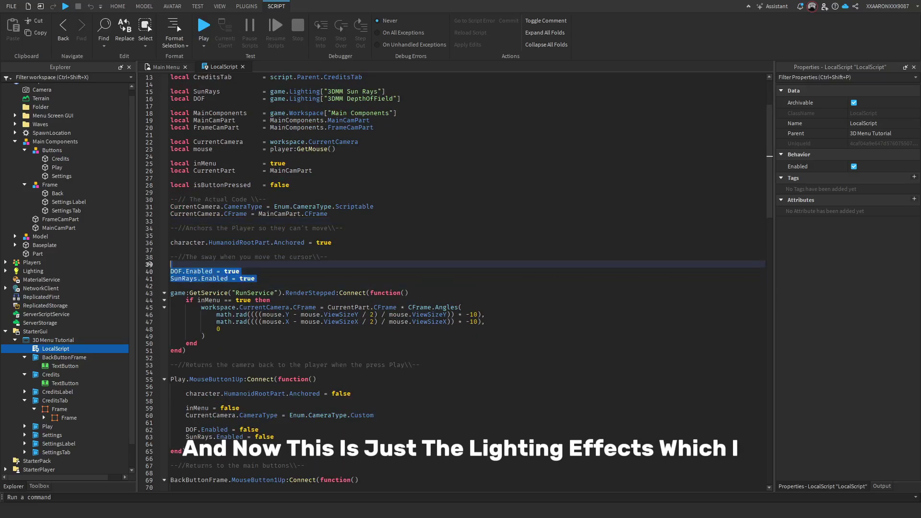
{"action": "left_click", "coordinate": [6, 271]}
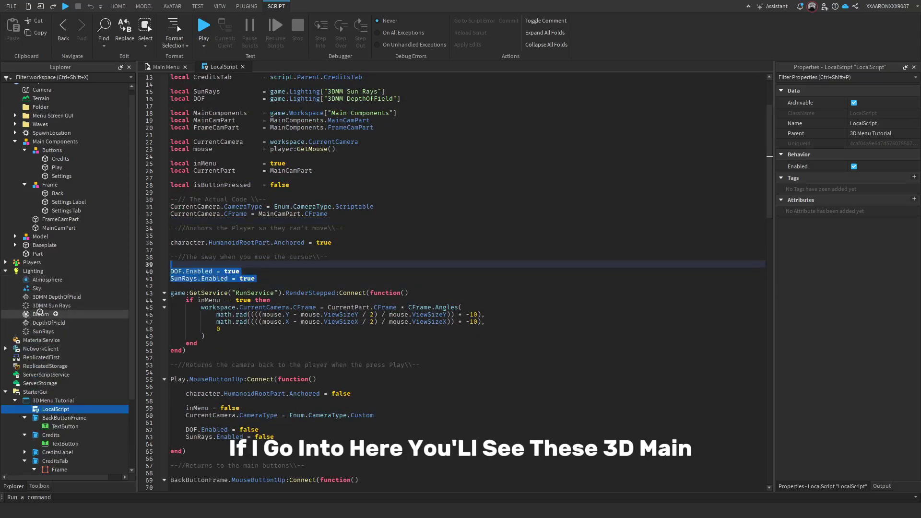
{"action": "left_click", "coordinate": [48, 297]}
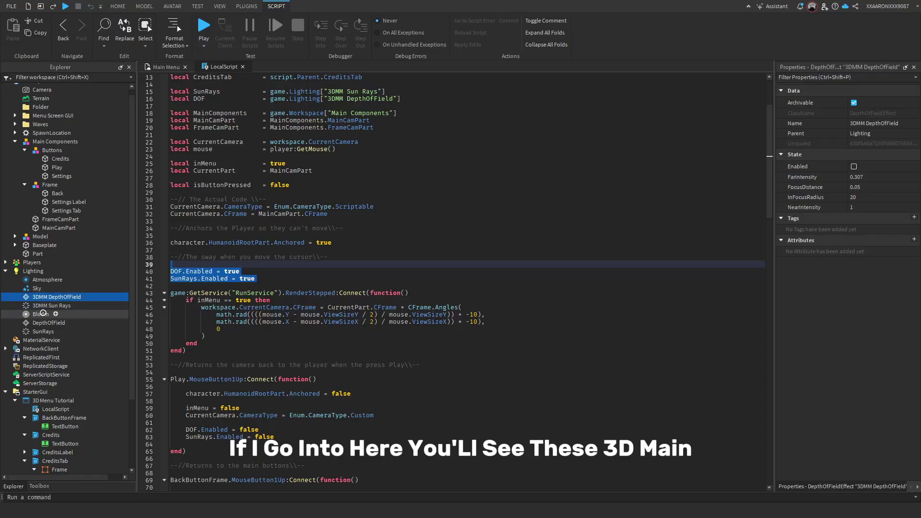
{"action": "left_click", "coordinate": [51, 305]}
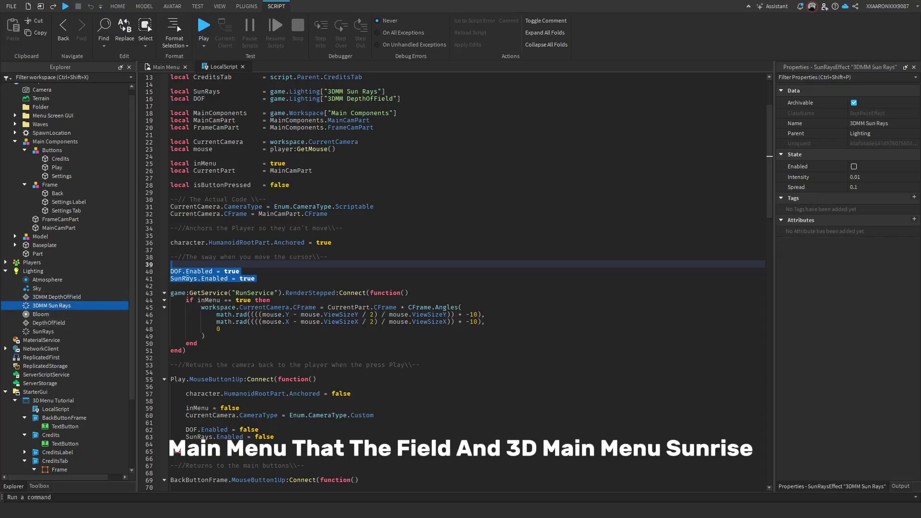
{"action": "left_click", "coordinate": [355, 249]}
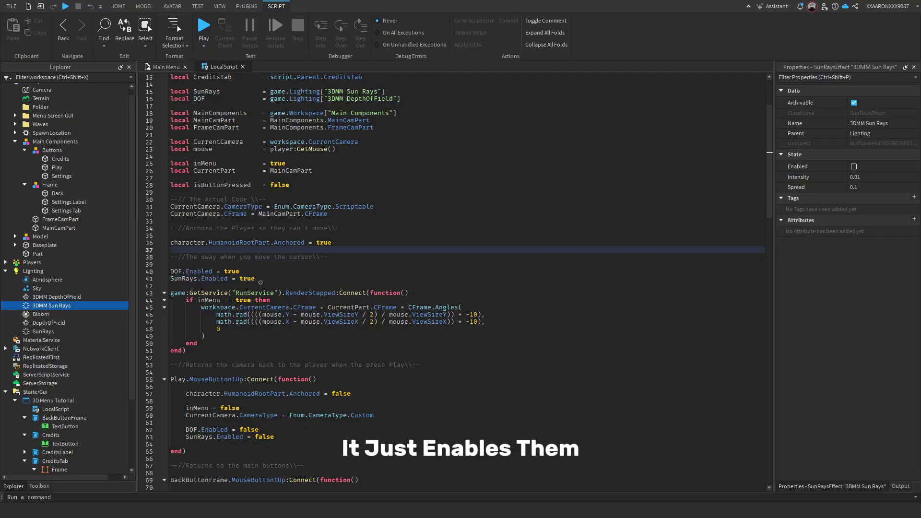
Highlight the RenderStepped function that makes the menu camera sway with the cursor
{"action": "scroll", "coordinate": [288, 247], "scroll_direction": "down", "scroll_amount": 5}
{"action": "left_click", "coordinate": [220, 244]}
{"action": "left_click_drag", "start_coordinate": [220, 243], "coordinate": [170, 185]}
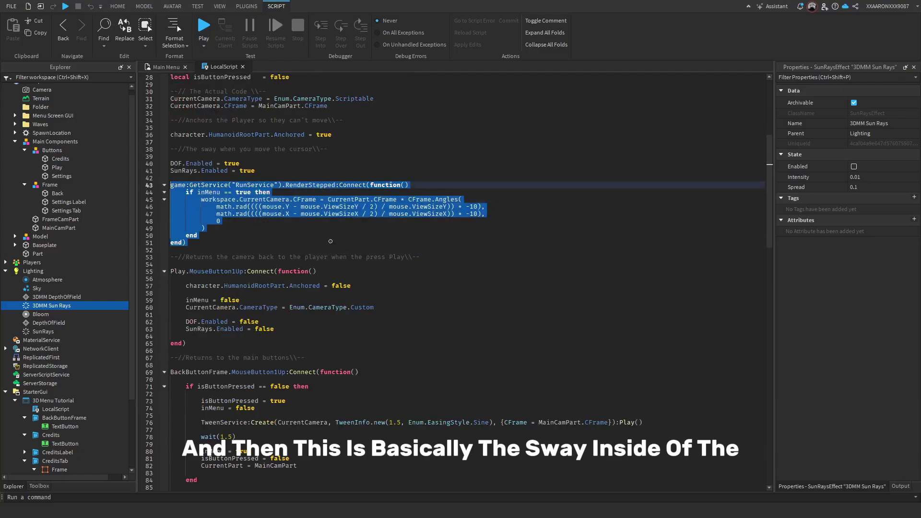
{"action": "left_click", "coordinate": [330, 241]}
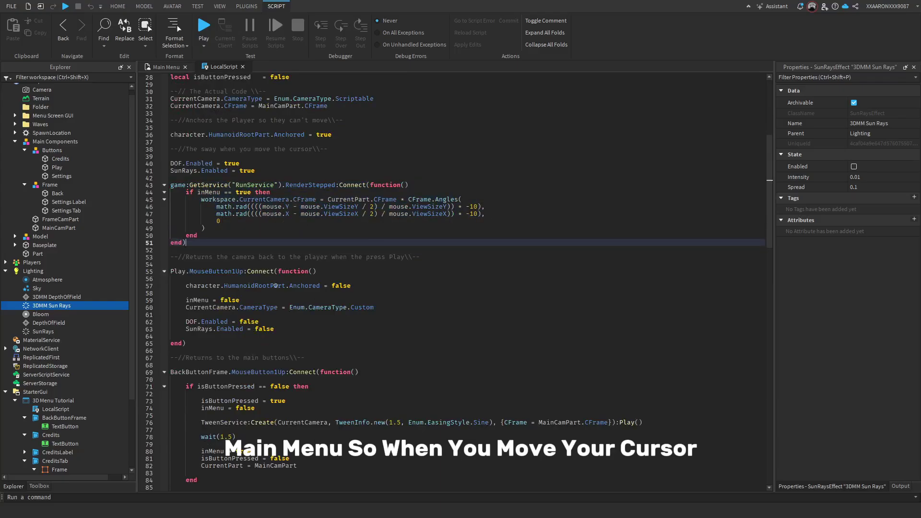
Highlight the Play.MouseButton1Up function and compare it with the RenderStepped sway code above it
{"action": "scroll", "coordinate": [345, 274], "scroll_direction": "down", "scroll_amount": 1}
{"action": "left_click_drag", "start_coordinate": [187, 321], "coordinate": [170, 250]}
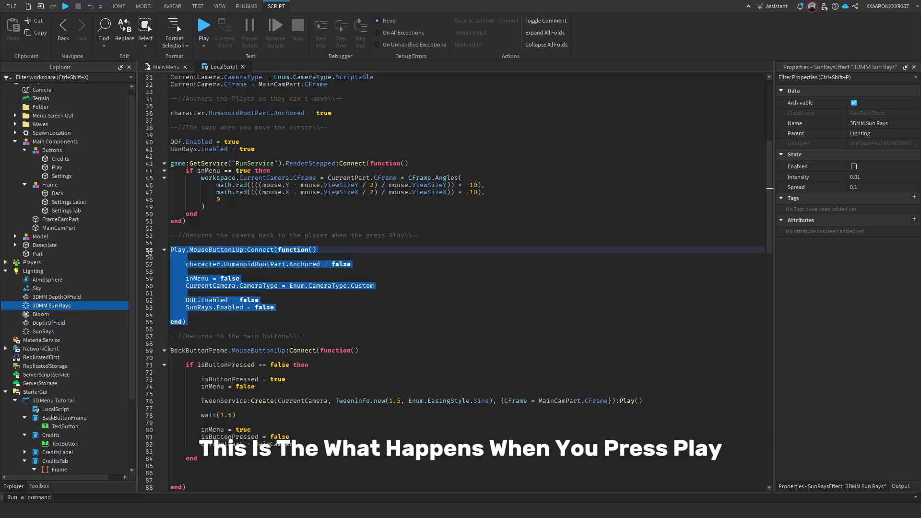
{"action": "left_click", "coordinate": [337, 301]}
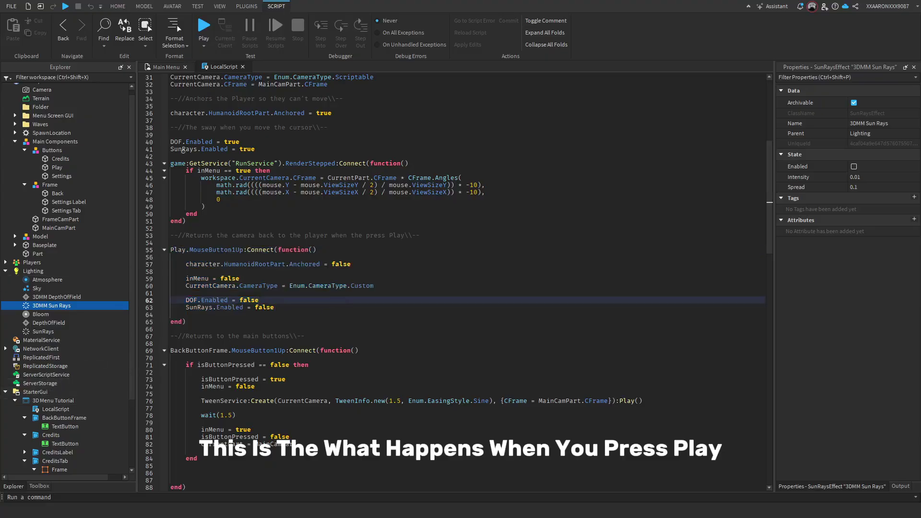
{"action": "scroll", "coordinate": [345, 348], "scroll_direction": "down", "scroll_amount": 2}
{"action": "scroll", "coordinate": [240, 229], "scroll_direction": "up", "scroll_amount": 7}
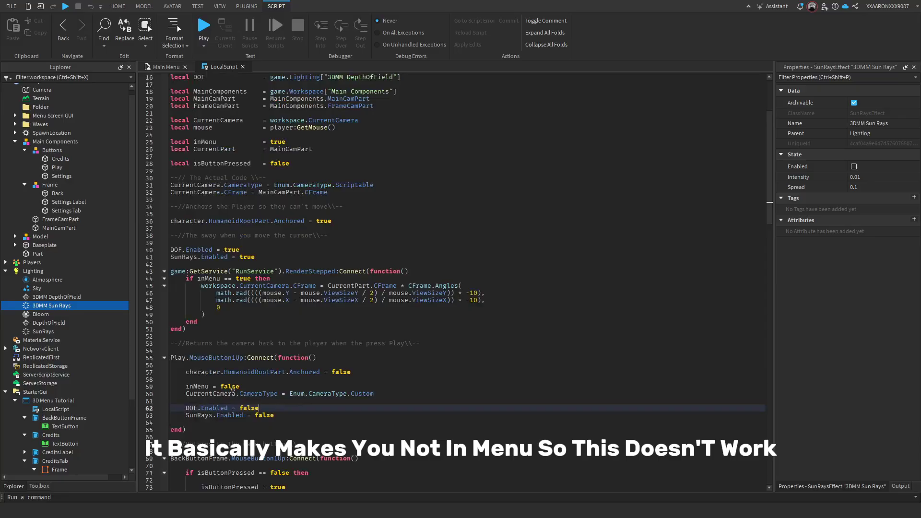
{"action": "scroll", "coordinate": [245, 426], "scroll_direction": "down", "scroll_amount": 1}
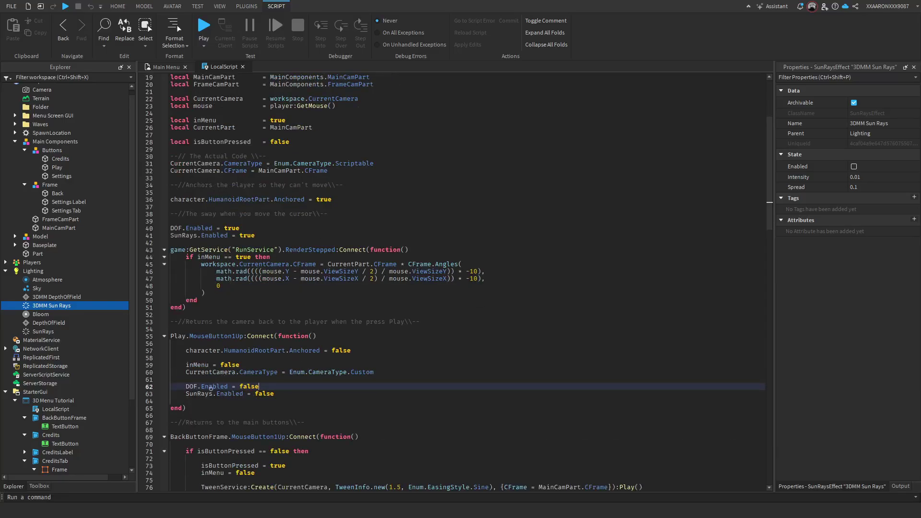
Point out the Custom CameraType line and the line unanchoring the HumanoidRootPart in the Play function
{"action": "left_click_drag", "start_coordinate": [375, 373], "coordinate": [188, 373]}
{"action": "left_click", "coordinate": [188, 373]}
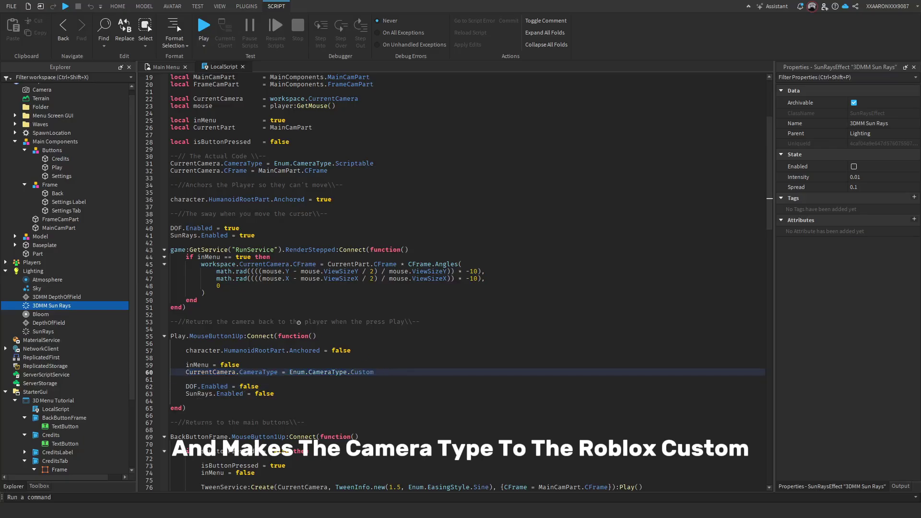
{"action": "left_click_drag", "start_coordinate": [351, 350], "coordinate": [185, 355]}
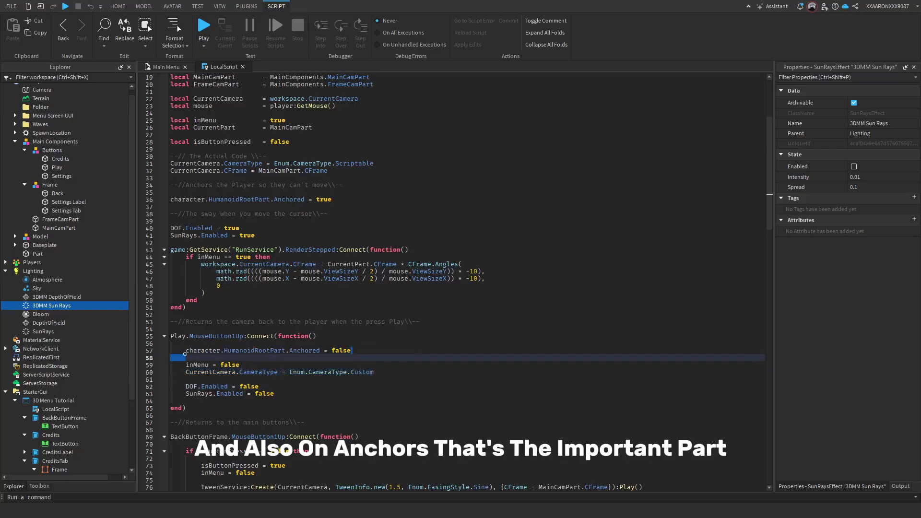
Go to the BackButtonFrame.MouseButton1Up function and highlight TweenService and MainCamPart in its tween line
{"action": "scroll", "coordinate": [349, 345], "scroll_direction": "down", "scroll_amount": 10}
{"action": "left_click", "coordinate": [361, 350]}
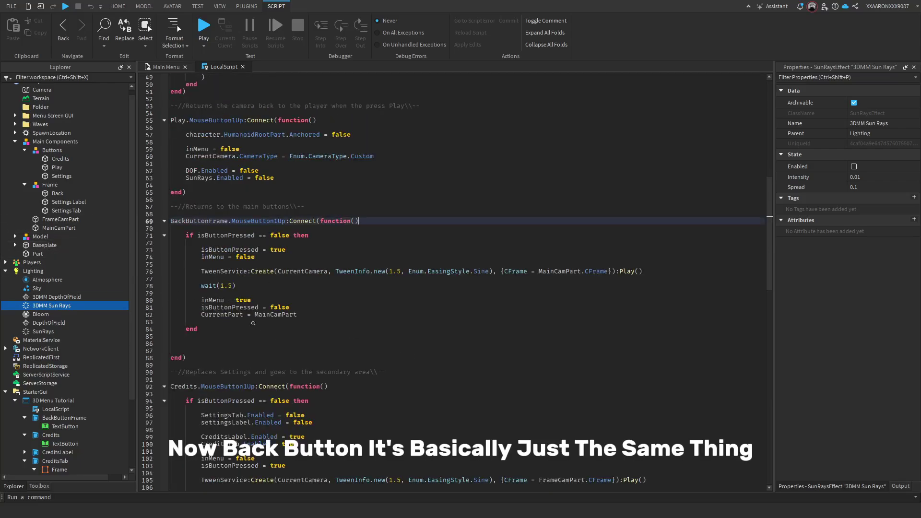
{"action": "double_click", "coordinate": [221, 271]}
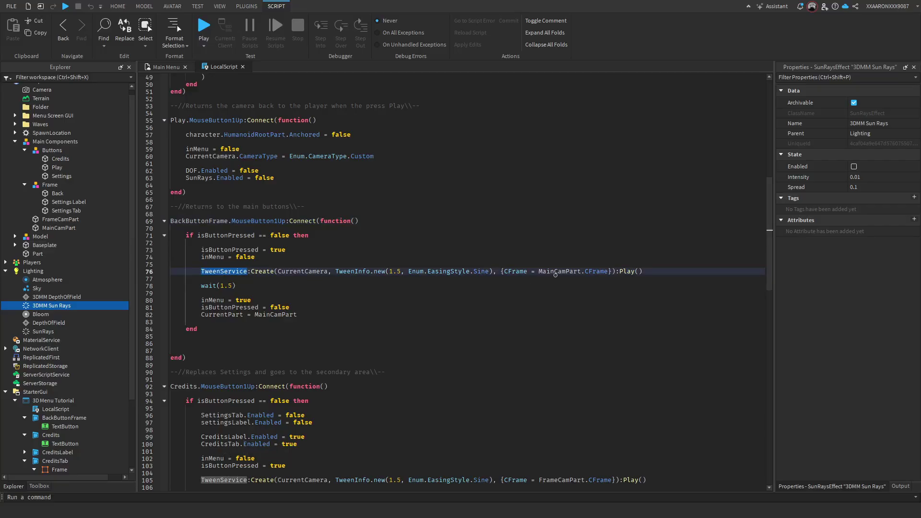
{"action": "double_click", "coordinate": [557, 271]}
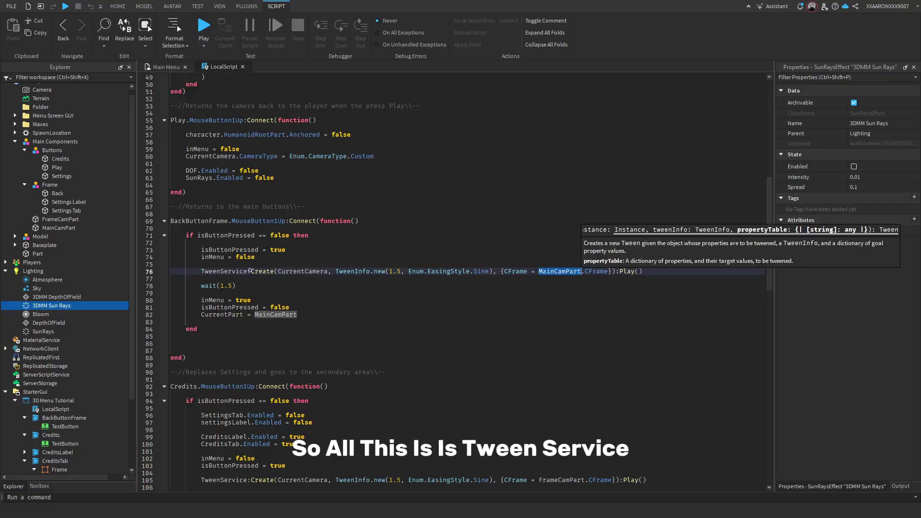
{"action": "mouse_move", "coordinate": [249, 271]}
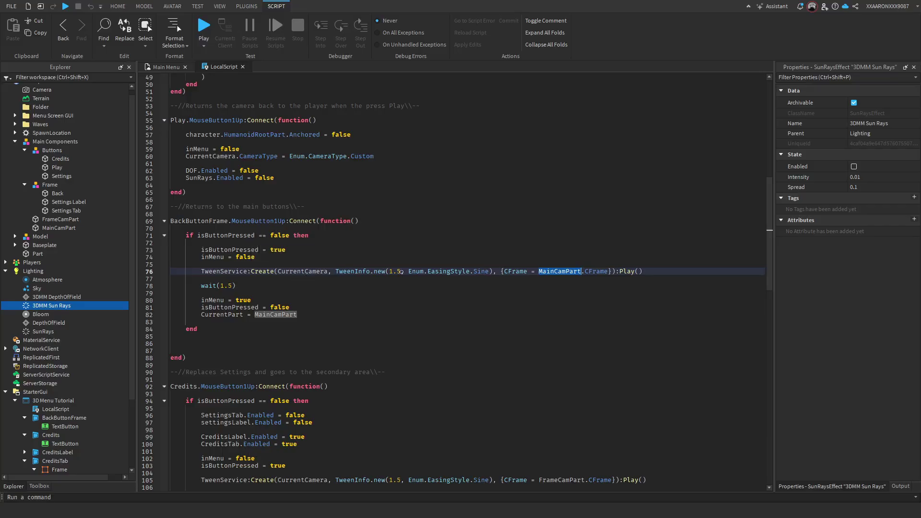
Examine the back button tween's 1.5 duration, Sine easing style, MainCamPart target and Play call
{"action": "double_click", "coordinate": [401, 271]}
{"action": "double_click", "coordinate": [478, 271]}
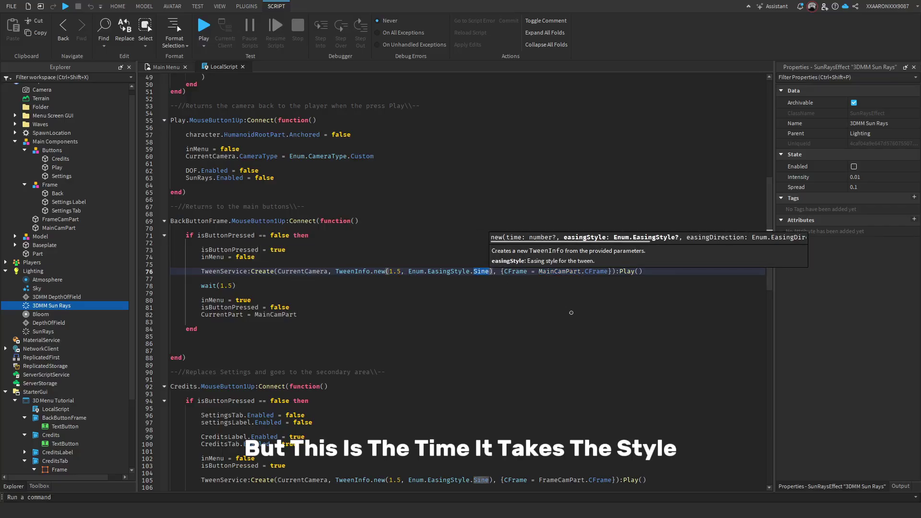
{"action": "left_click", "coordinate": [570, 312]}
{"action": "double_click", "coordinate": [558, 271]}
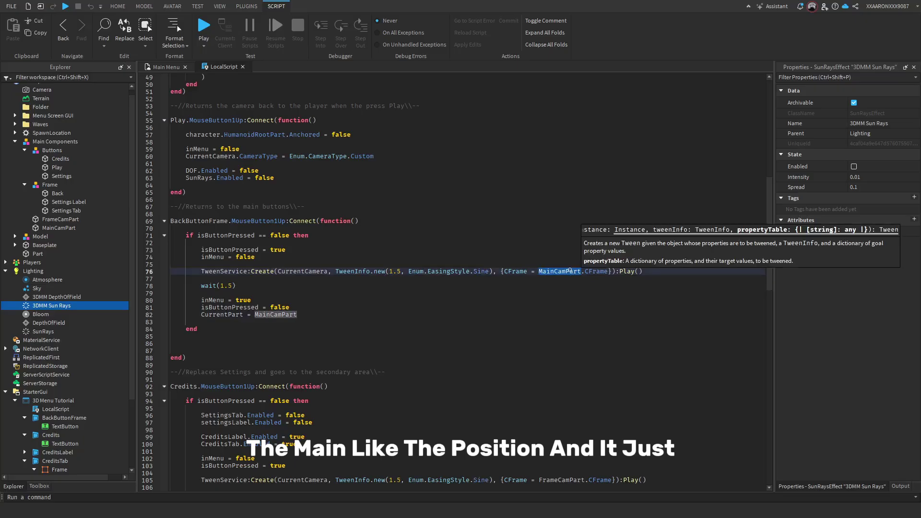
{"action": "left_click", "coordinate": [636, 272]}
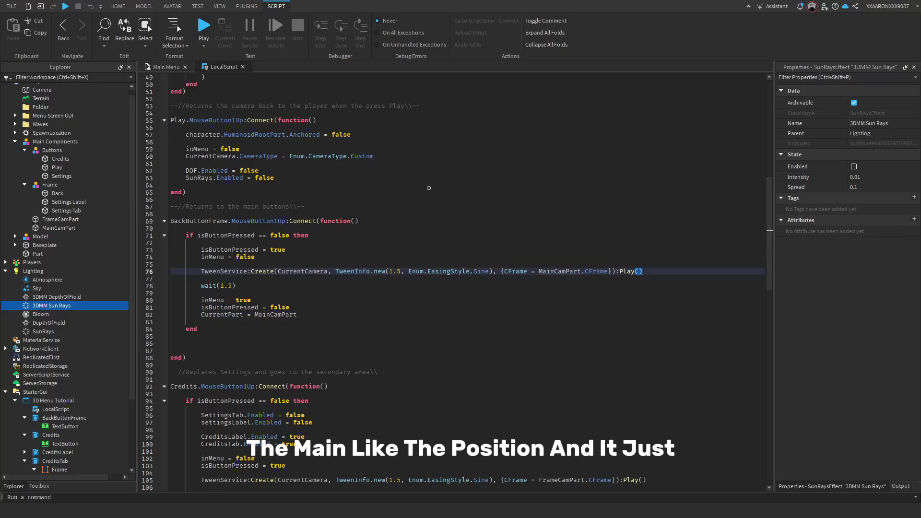
Point out the wait(1.5) line and the isButtonPressed reset in the back button function
{"action": "left_click", "coordinate": [220, 286]}
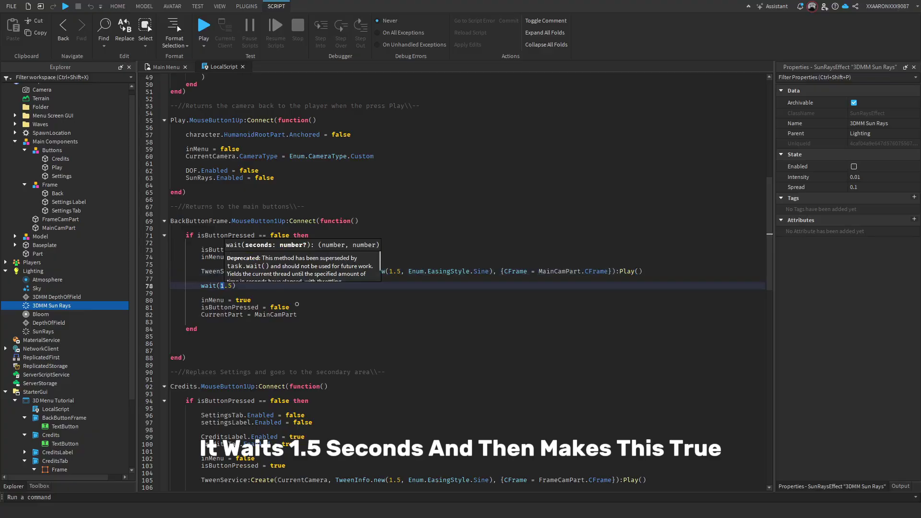
{"action": "scroll", "coordinate": [381, 197], "scroll_direction": "up", "scroll_amount": 9}
{"action": "scroll", "coordinate": [381, 198], "scroll_direction": "down", "scroll_amount": 5}
{"action": "left_click", "coordinate": [290, 392]}
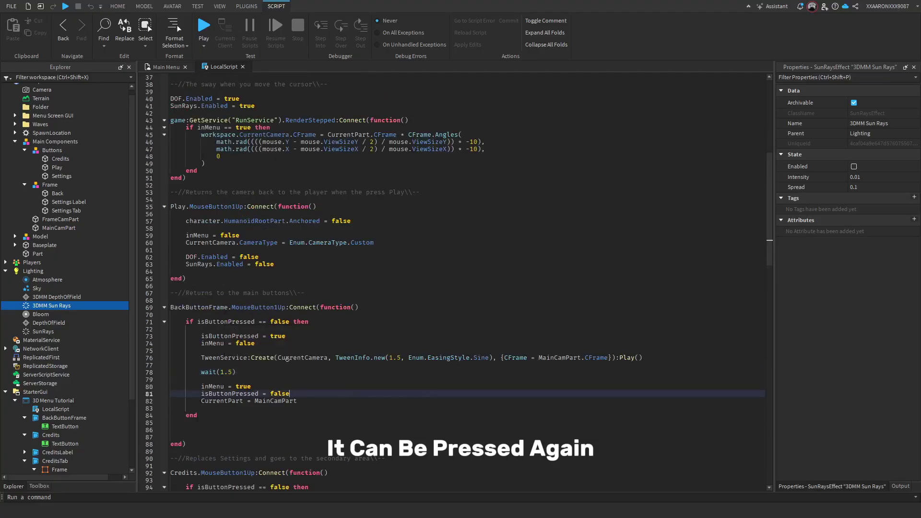
Go to the Credits.MouseButton1Up function and highlight FrameCamPart in its tween line and SettingsTab in its Enabled line
{"action": "scroll", "coordinate": [326, 325], "scroll_direction": "down", "scroll_amount": 5}
{"action": "scroll", "coordinate": [328, 325], "scroll_direction": "down", "scroll_amount": 9}
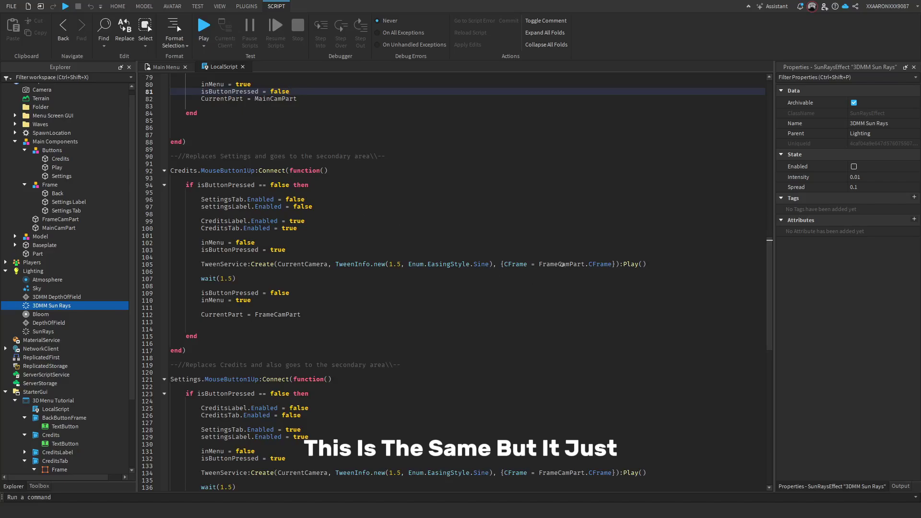
{"action": "double_click", "coordinate": [560, 264]}
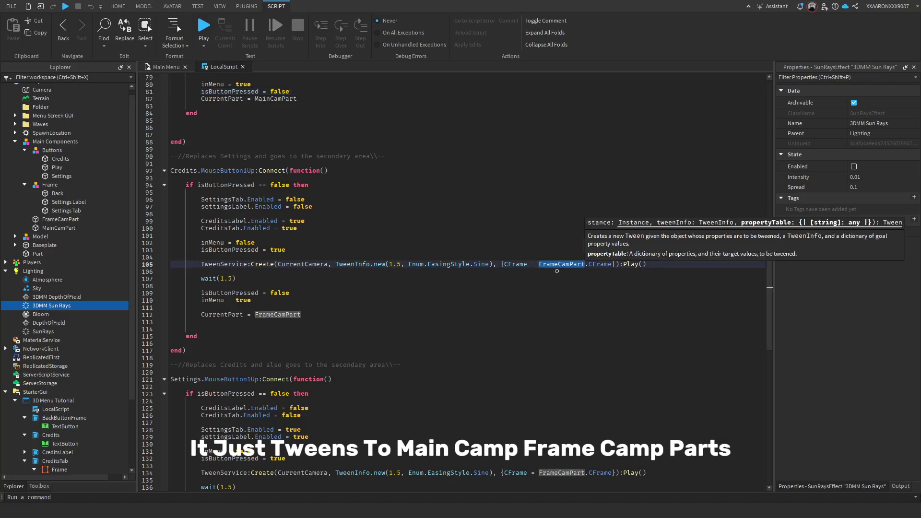
{"action": "left_click", "coordinate": [408, 199]}
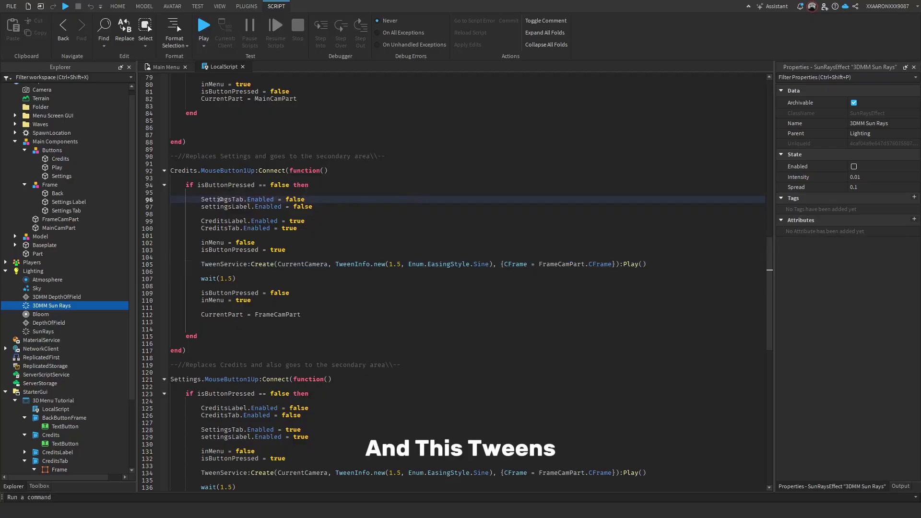
{"action": "double_click", "coordinate": [225, 200]}
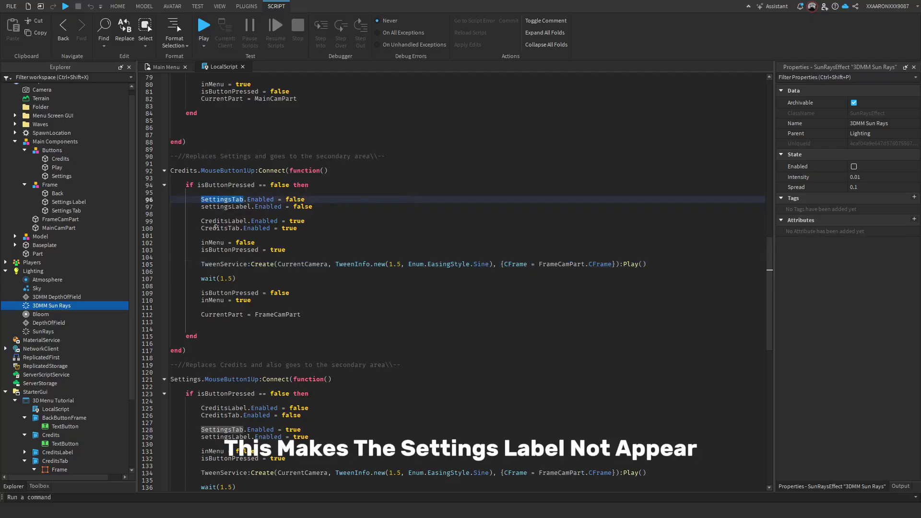
Switch to the Main Menu 3D view and collapse the expanded surface GUIs under 3D Menu Tutorial, including Credits and CreditsTab
{"action": "left_click", "coordinate": [164, 67]}
{"action": "left_click", "coordinate": [24, 417]}
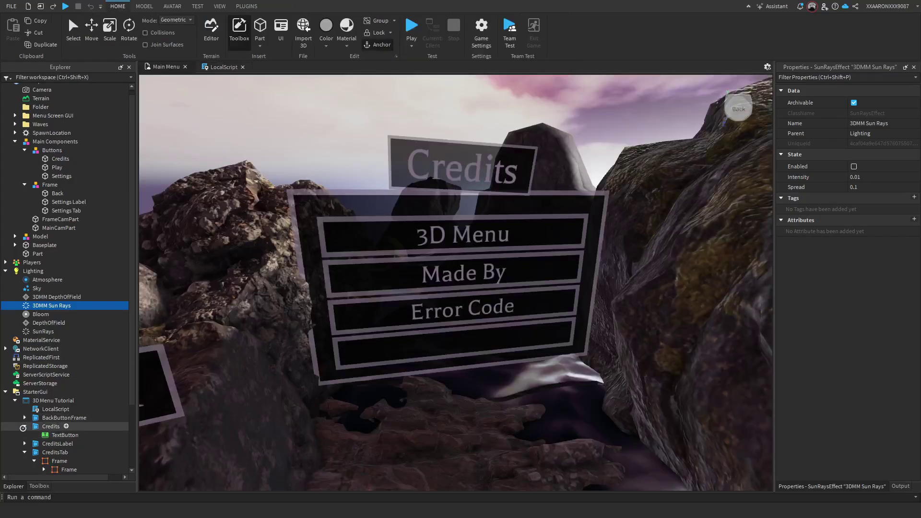
{"action": "left_click", "coordinate": [25, 425]}
{"action": "left_click", "coordinate": [24, 443]}
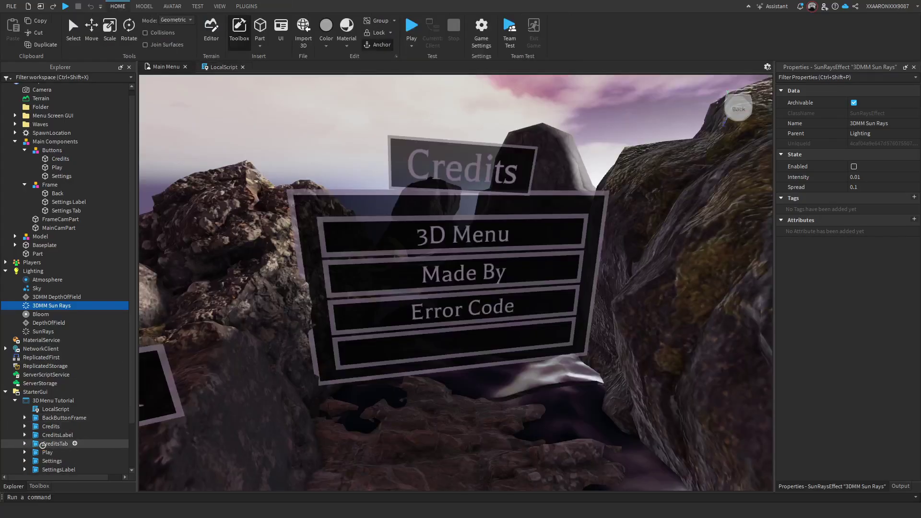
Return to the LocalScript and compare the Settings.MouseButton1Up function with the Credits function above it
{"action": "left_click", "coordinate": [213, 67]}
{"action": "scroll", "coordinate": [247, 187], "scroll_direction": "down", "scroll_amount": 7}
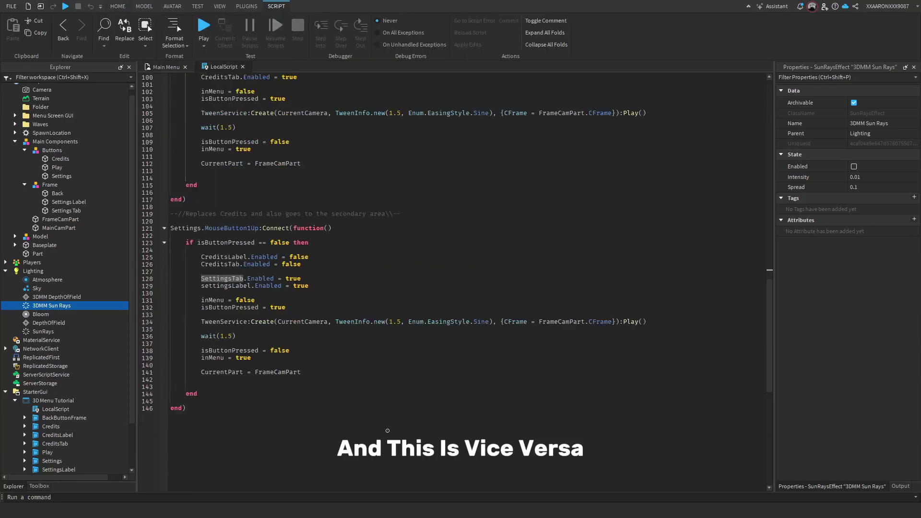
{"action": "left_click_drag", "start_coordinate": [387, 430], "coordinate": [355, 235]}
{"action": "left_click", "coordinate": [397, 322]}
{"action": "scroll", "coordinate": [336, 307], "scroll_direction": "up", "scroll_amount": 1}
{"action": "scroll", "coordinate": [326, 298], "scroll_direction": "down", "scroll_amount": 1}
{"action": "scroll", "coordinate": [311, 259], "scroll_direction": "up", "scroll_amount": 2}
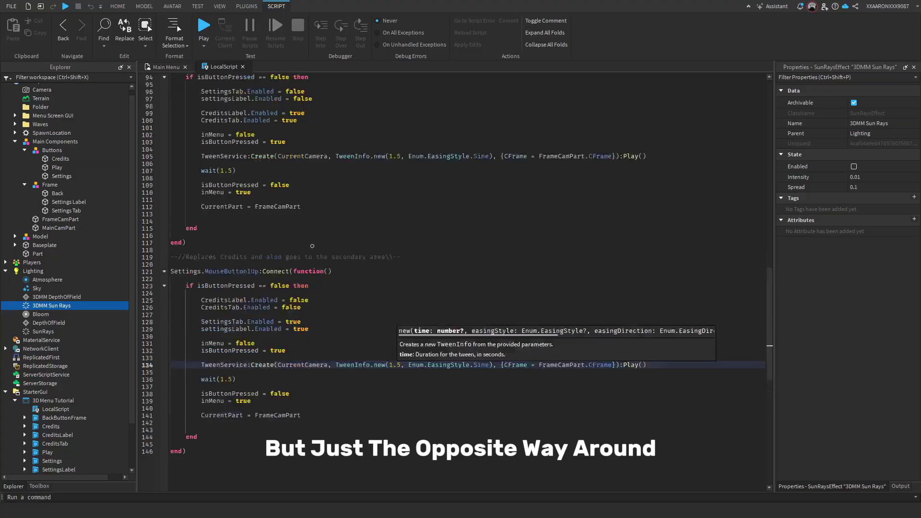
{"action": "scroll", "coordinate": [312, 246], "scroll_direction": "up", "scroll_amount": 3}
{"action": "scroll", "coordinate": [312, 246], "scroll_direction": "up", "scroll_amount": 10}
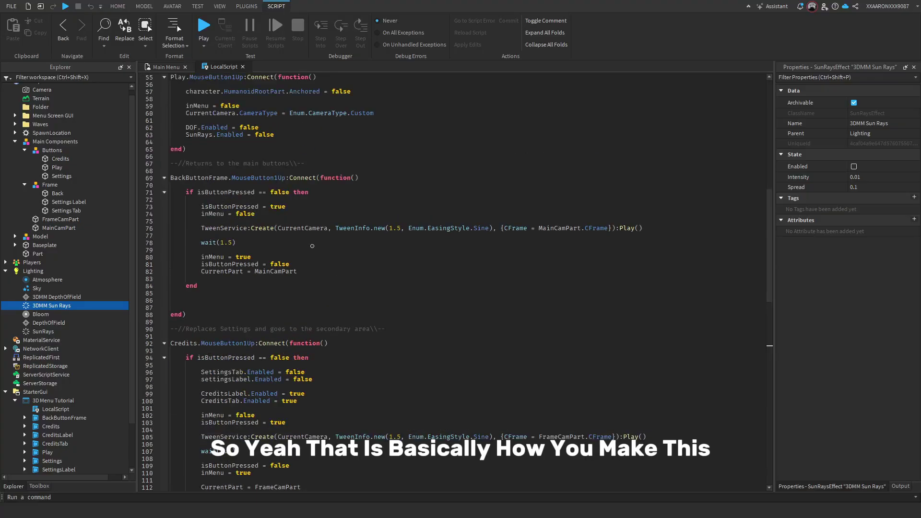
Return to the Main Menu 3D view and look around the Credits panel and its surrounding rocks
{"action": "left_click", "coordinate": [163, 67]}
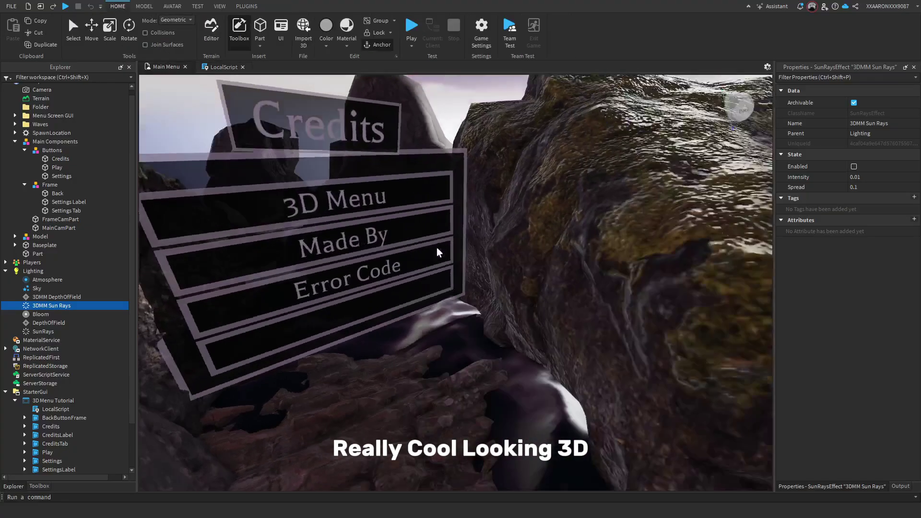
{"action": "key", "text": "s"}
{"action": "right_click_drag", "start_coordinate": [439, 253], "coordinate": [487, 328]}
{"action": "key", "text": "w"}
{"action": "key", "text": "s"}
{"action": "key", "text": "s"}
{"action": "key", "text": "w"}
{"action": "key", "text": "a"}
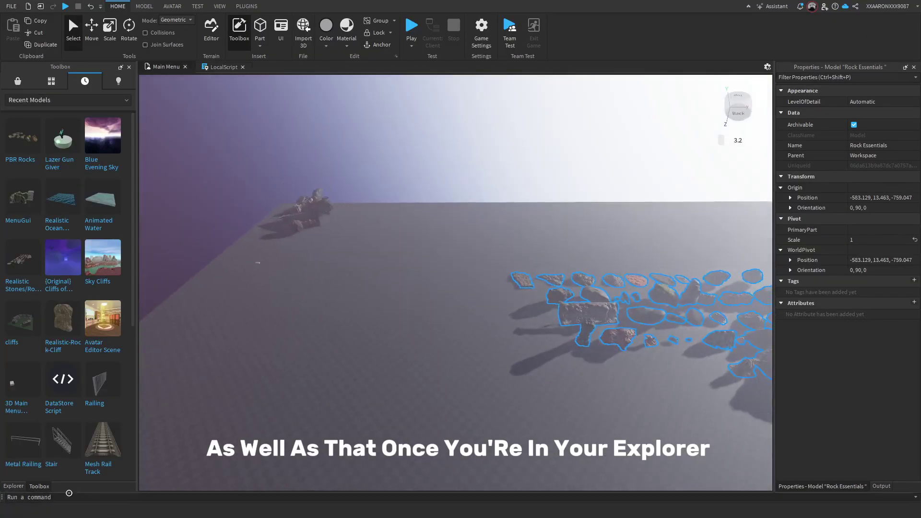
Collapse Main Components in the Explorer, select Workspace and bring its StreamingEnabled property into view
{"action": "left_click", "coordinate": [18, 486]}
{"action": "scroll", "coordinate": [53, 190], "scroll_direction": "up", "scroll_amount": 3}
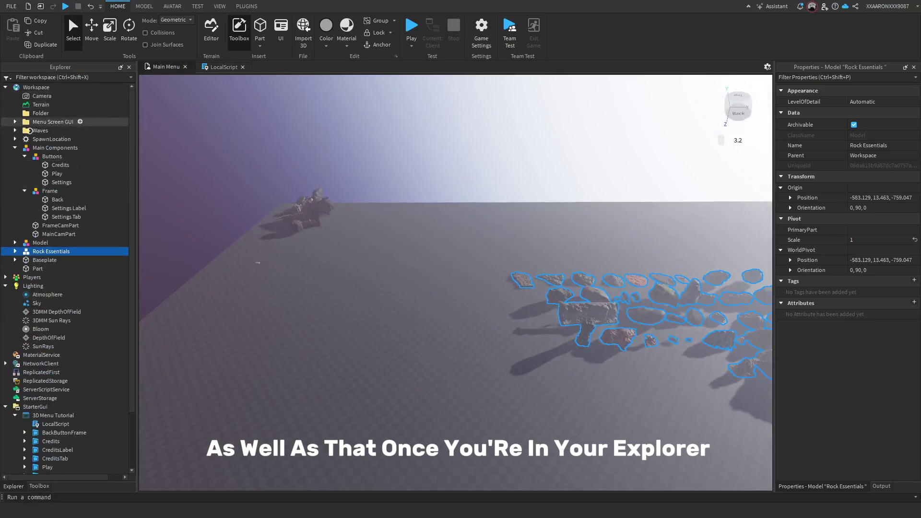
{"action": "left_click", "coordinate": [16, 148]}
{"action": "left_click", "coordinate": [33, 90]}
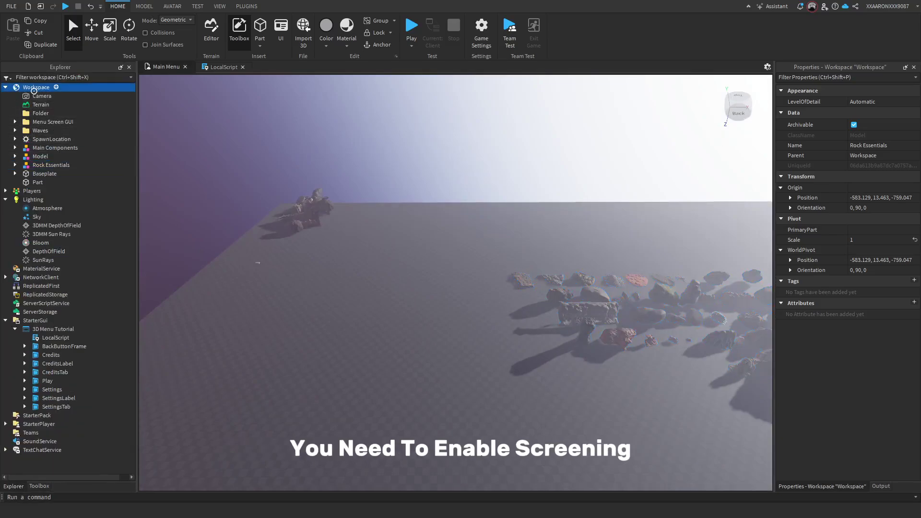
{"action": "scroll", "coordinate": [841, 199], "scroll_direction": "down", "scroll_amount": 3}
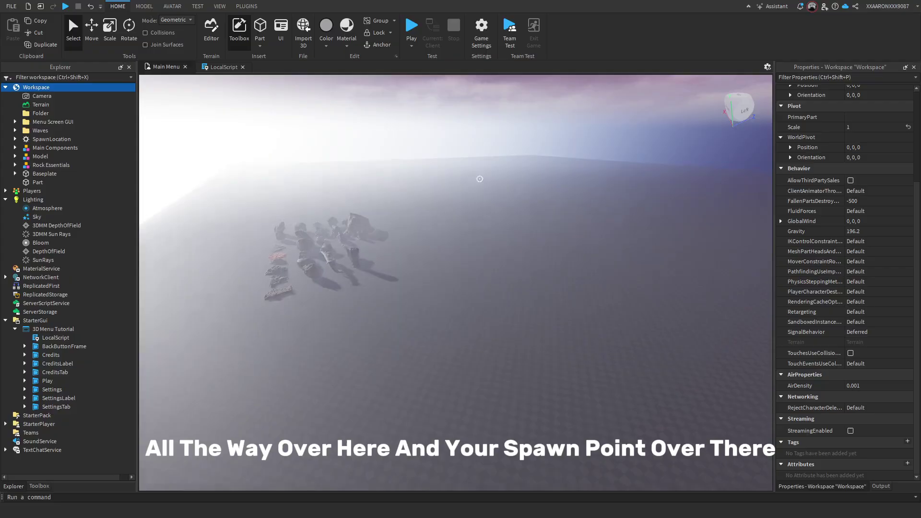
Select the SpawnLocation and compare its place on the baseplate with the menu's distant rock scene
{"action": "right_click_drag", "start_coordinate": [485, 199], "coordinate": [489, 200]}
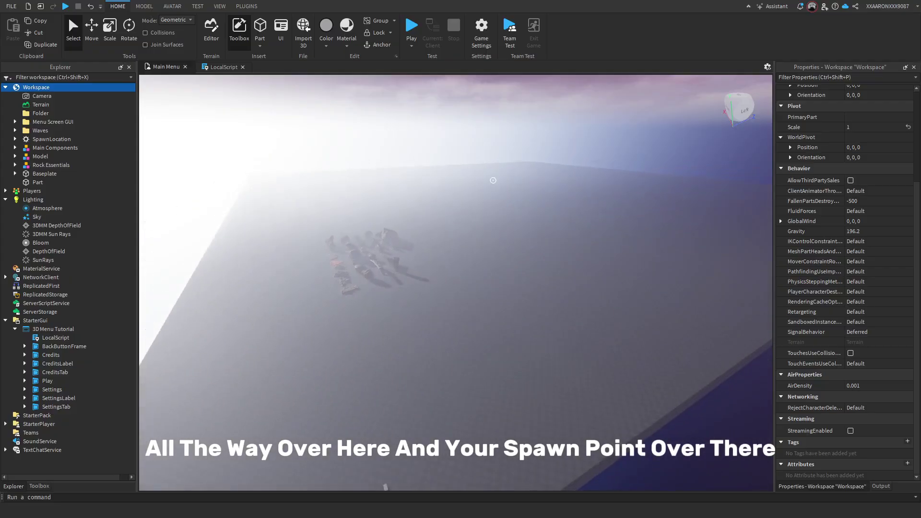
{"action": "left_click_drag", "start_coordinate": [523, 201], "coordinate": [527, 204]}
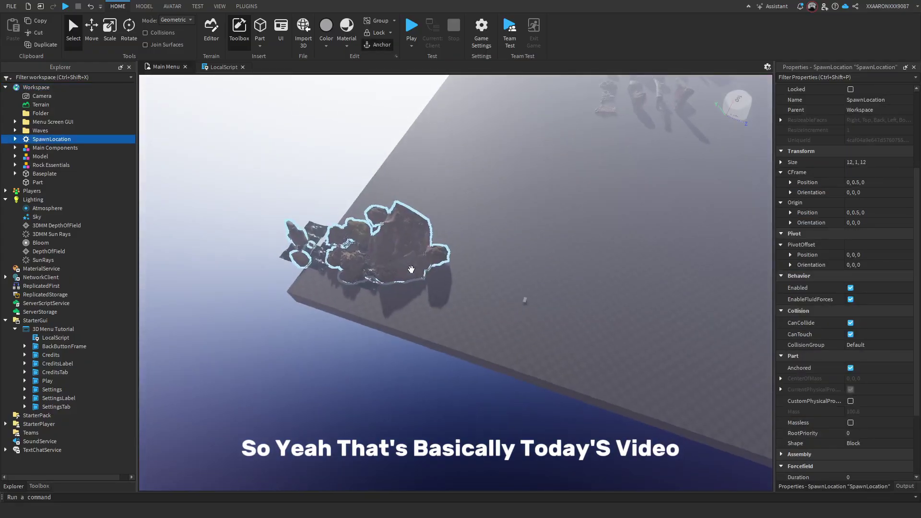
{"action": "scroll", "coordinate": [411, 270], "scroll_direction": "up", "scroll_amount": 10}
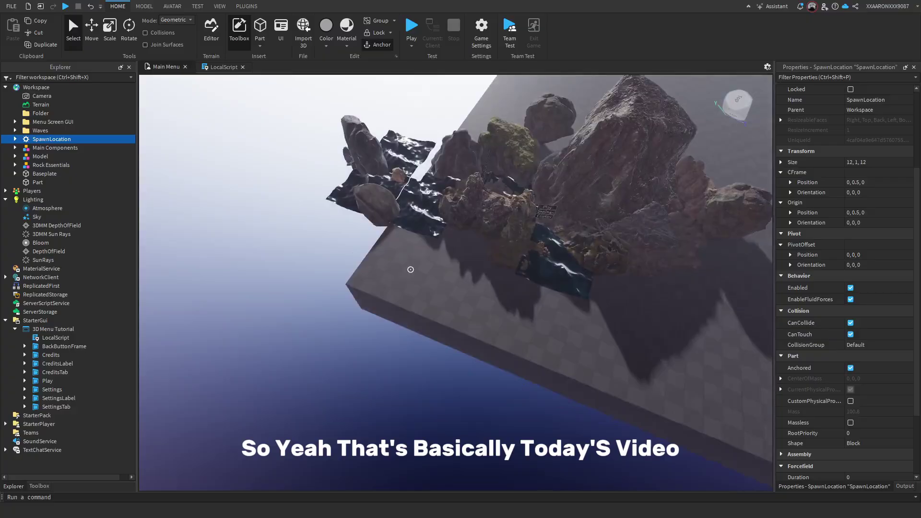